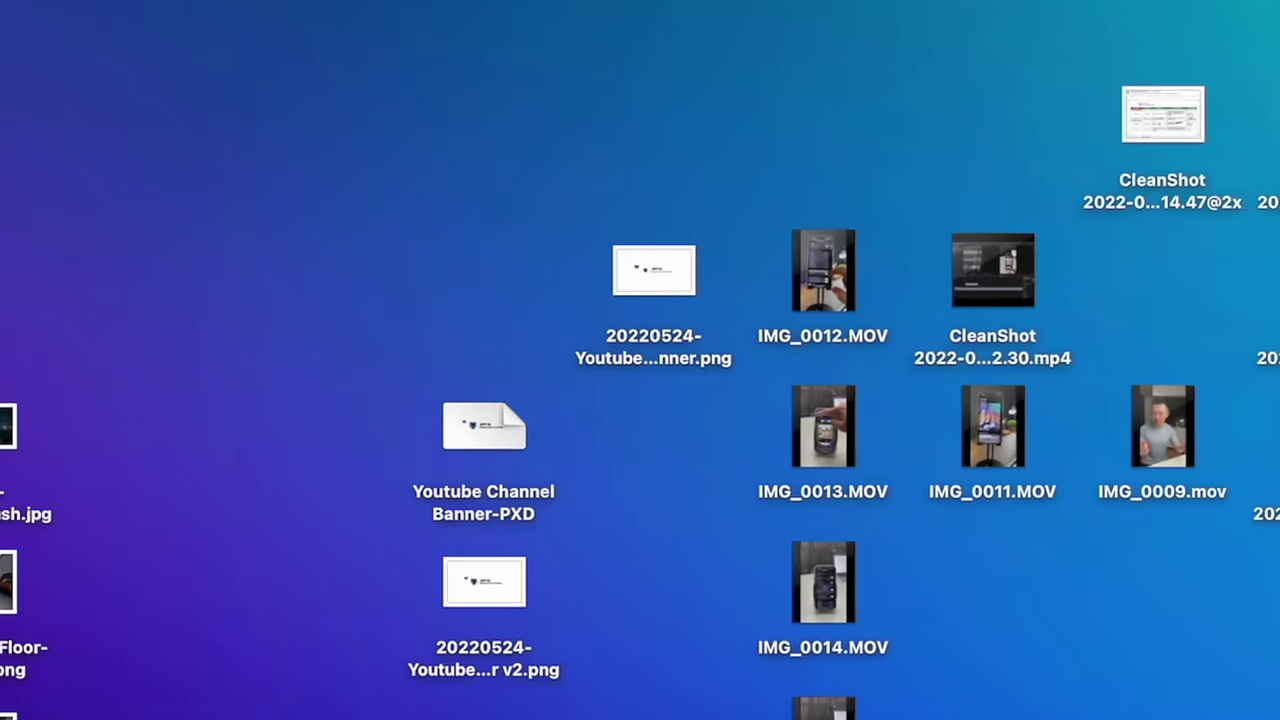
Step: Search Alfred for 'sc toggle hide desktop' to list the Toggle Hide Desktop shortcut
{"action": "key", "text": "alt+space"}
{"action": "type", "text": "sc toggle hid"}
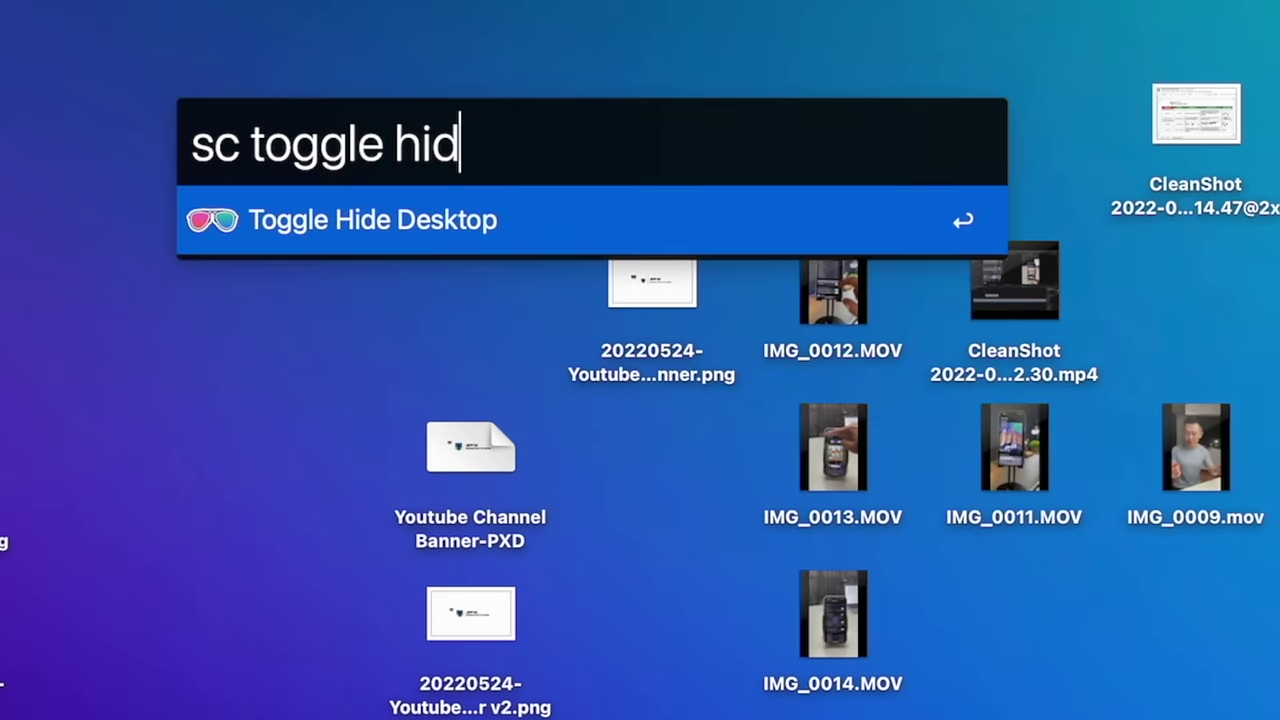
{"action": "type", "text": "e desktop"}
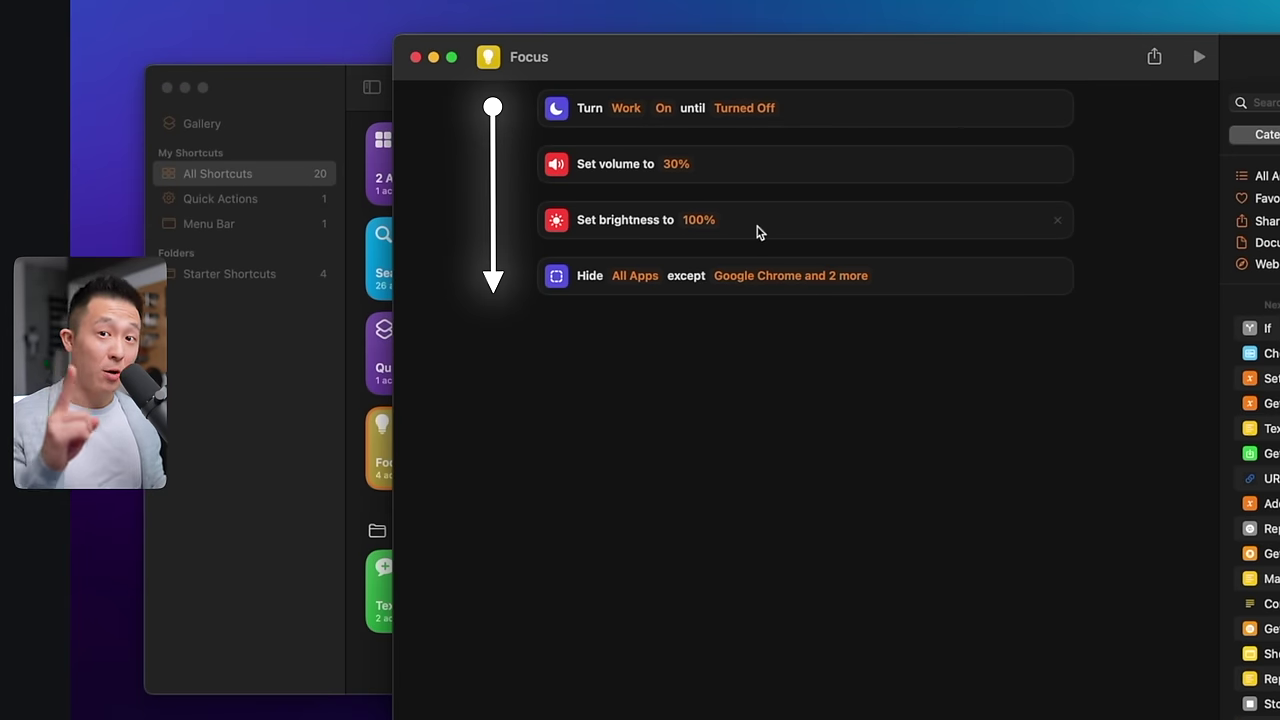
Step: Browse the Shortcuts library, the Gallery, and the menu-bar shortcuts list
{"action": "left_click", "coordinate": [229, 431]}
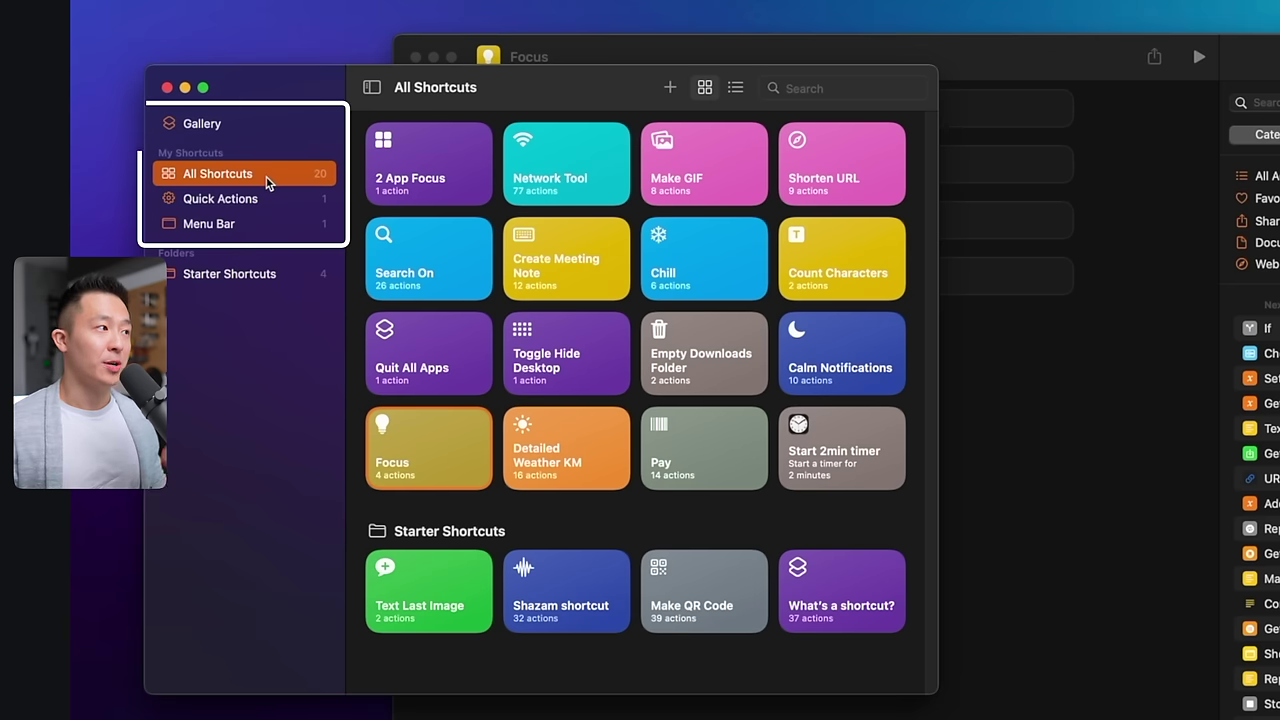
{"action": "left_click", "coordinate": [250, 124]}
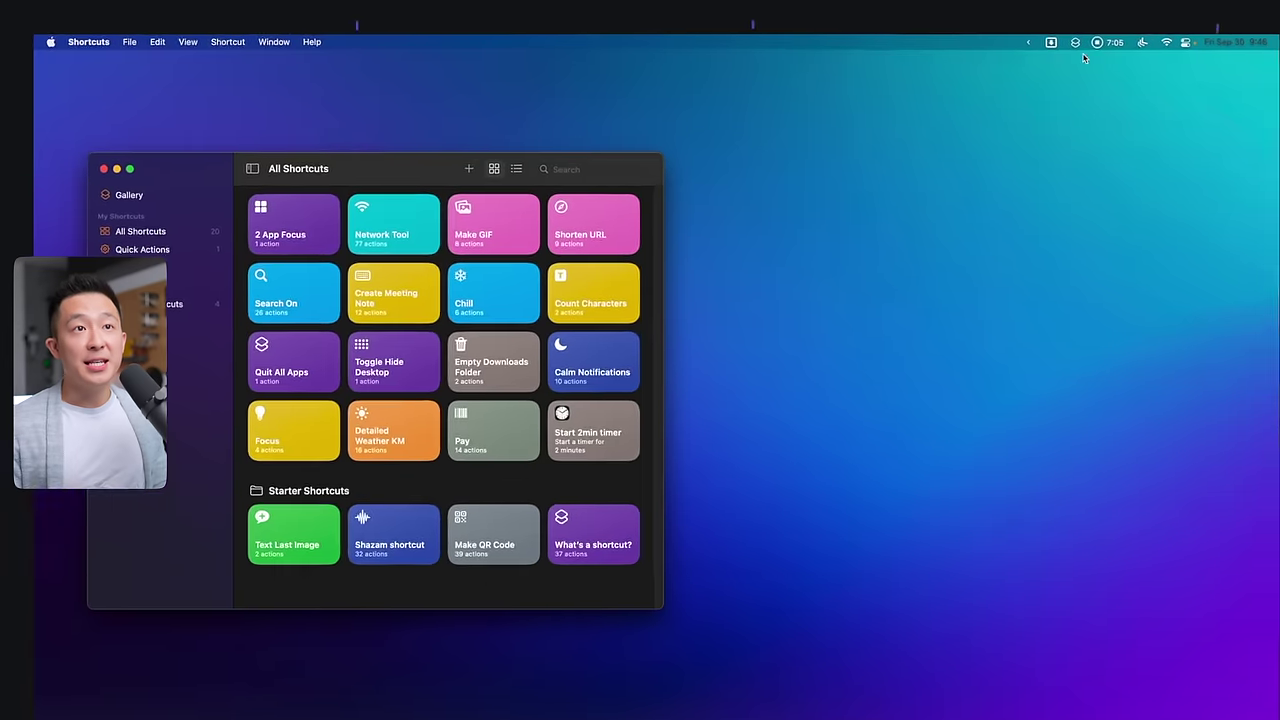
{"action": "left_click", "coordinate": [1125, 42]}
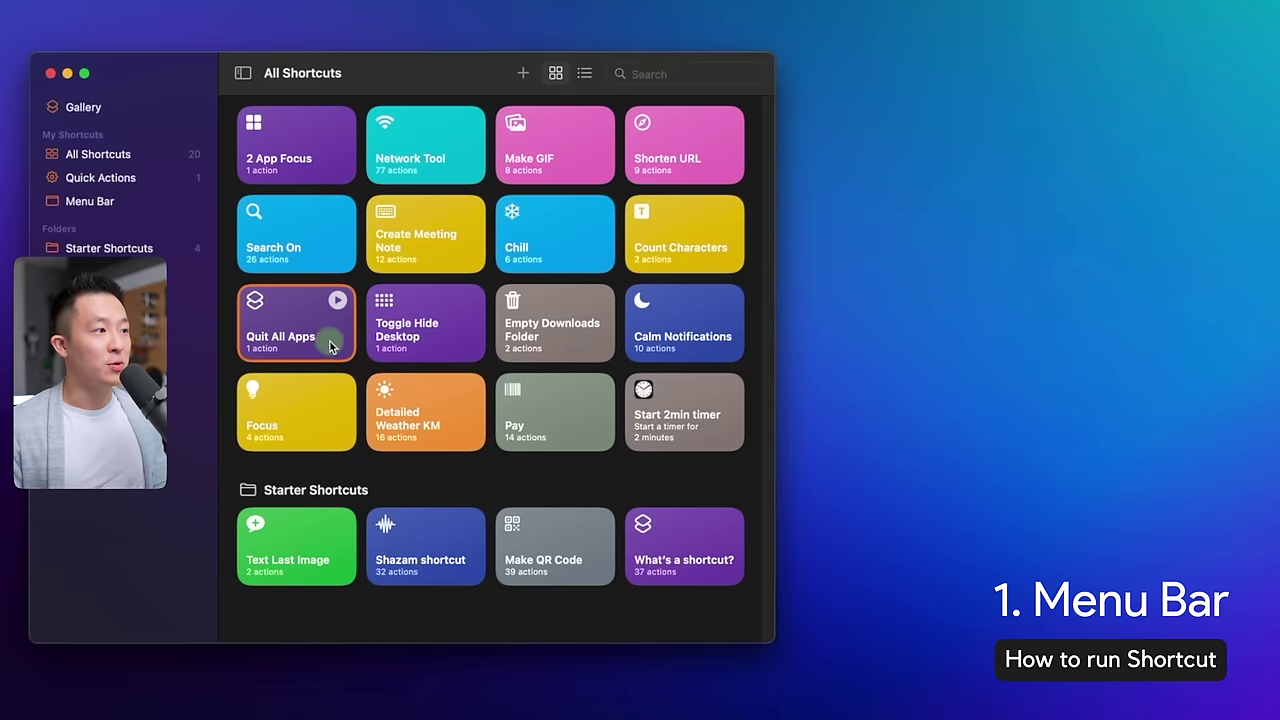
Step: Enable Pin in Menu Bar for Quit All Apps and confirm it appears in the menu bar
{"action": "double_click", "coordinate": [330, 341]}
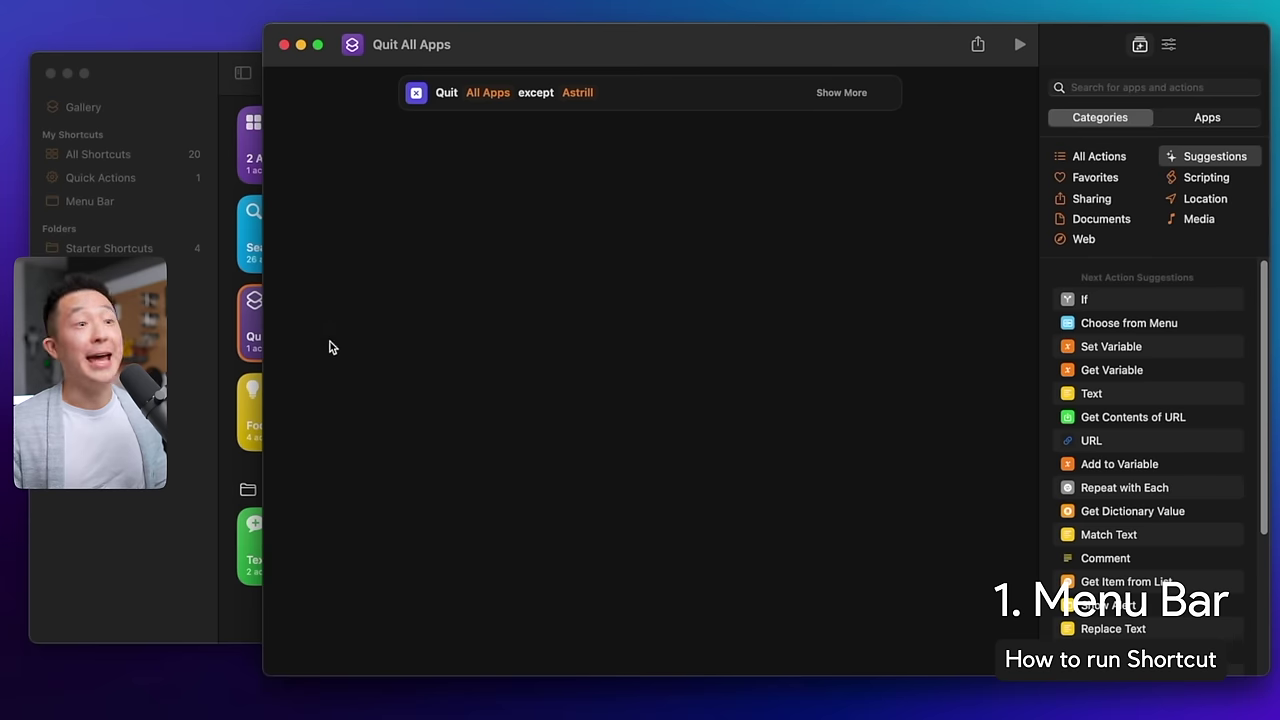
{"action": "left_click", "coordinate": [1164, 47]}
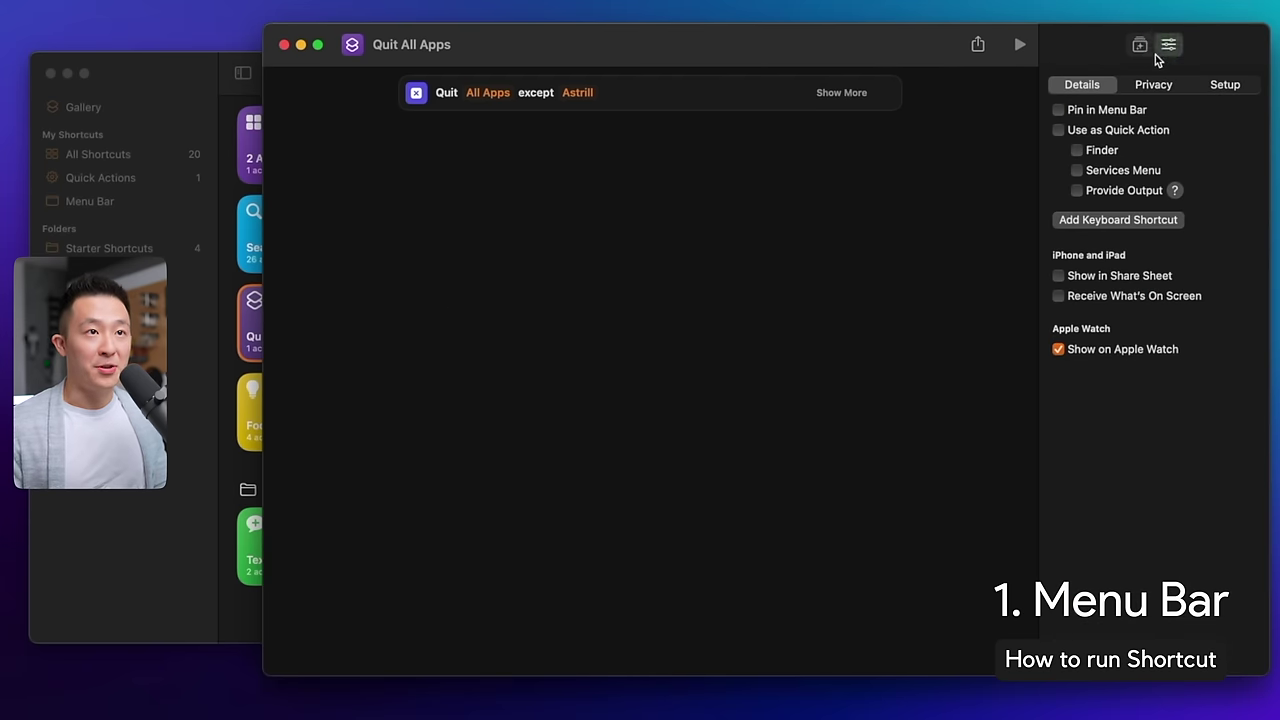
{"action": "left_click", "coordinate": [1105, 112]}
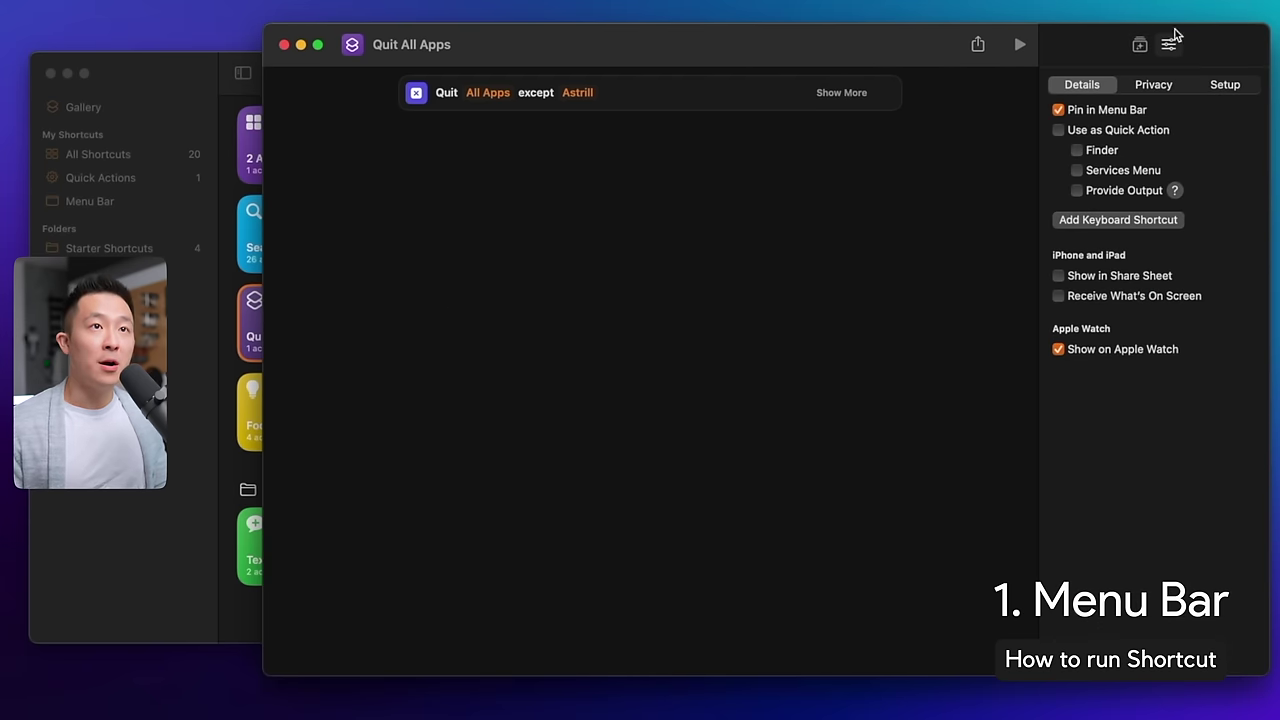
{"action": "left_click", "coordinate": [1092, 44]}
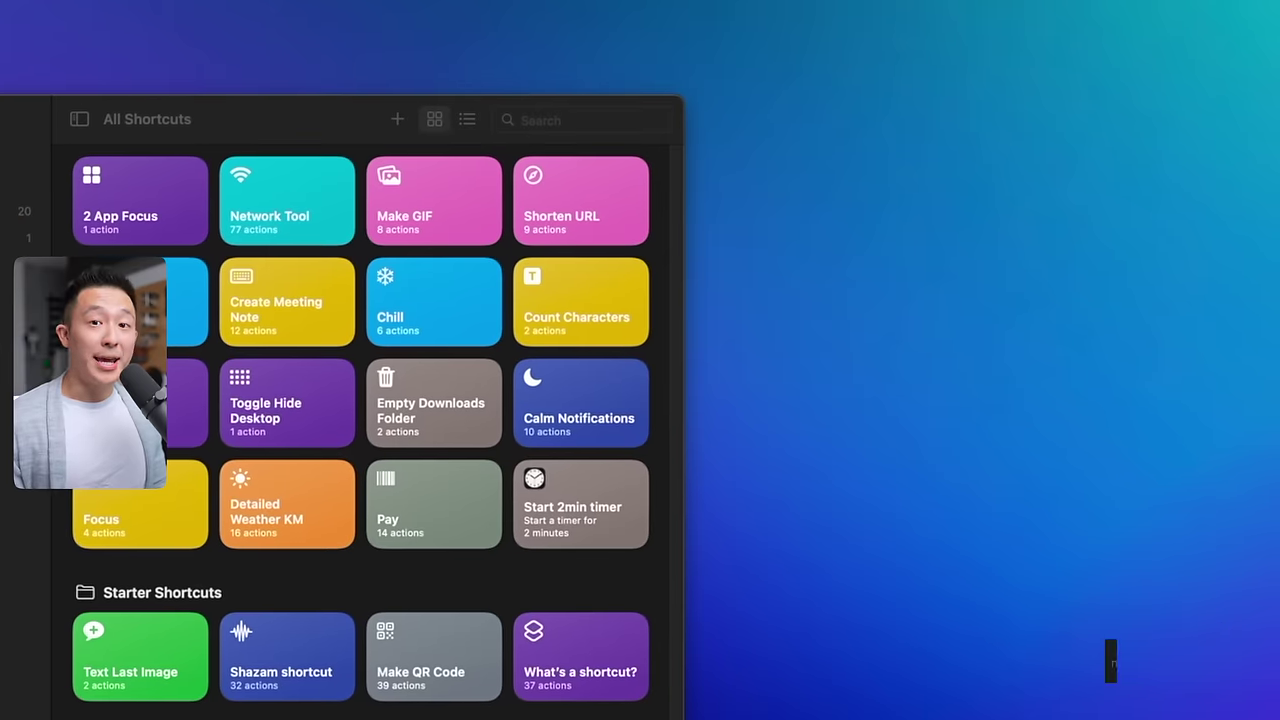
Step: Search 'togg' and turn on Use as Quick Action (Finder) in the shortcut's details
{"action": "key", "text": "super+space"}
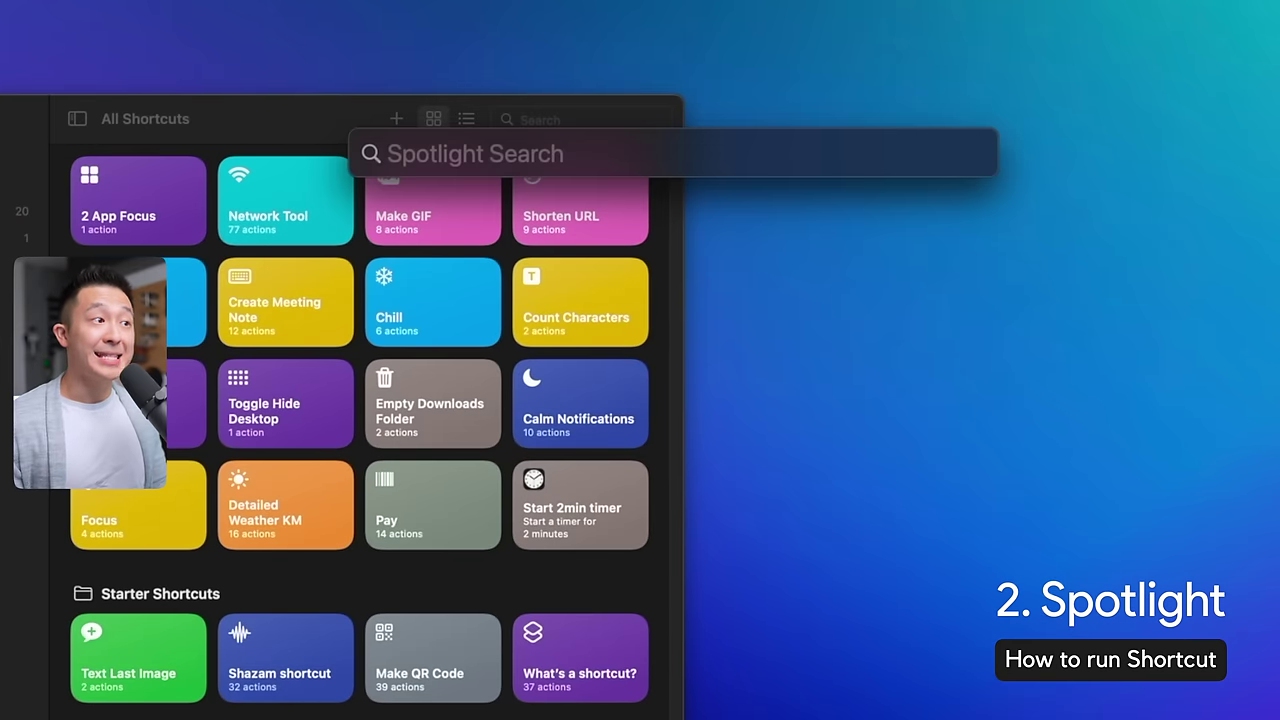
{"action": "type", "text": "togg"}
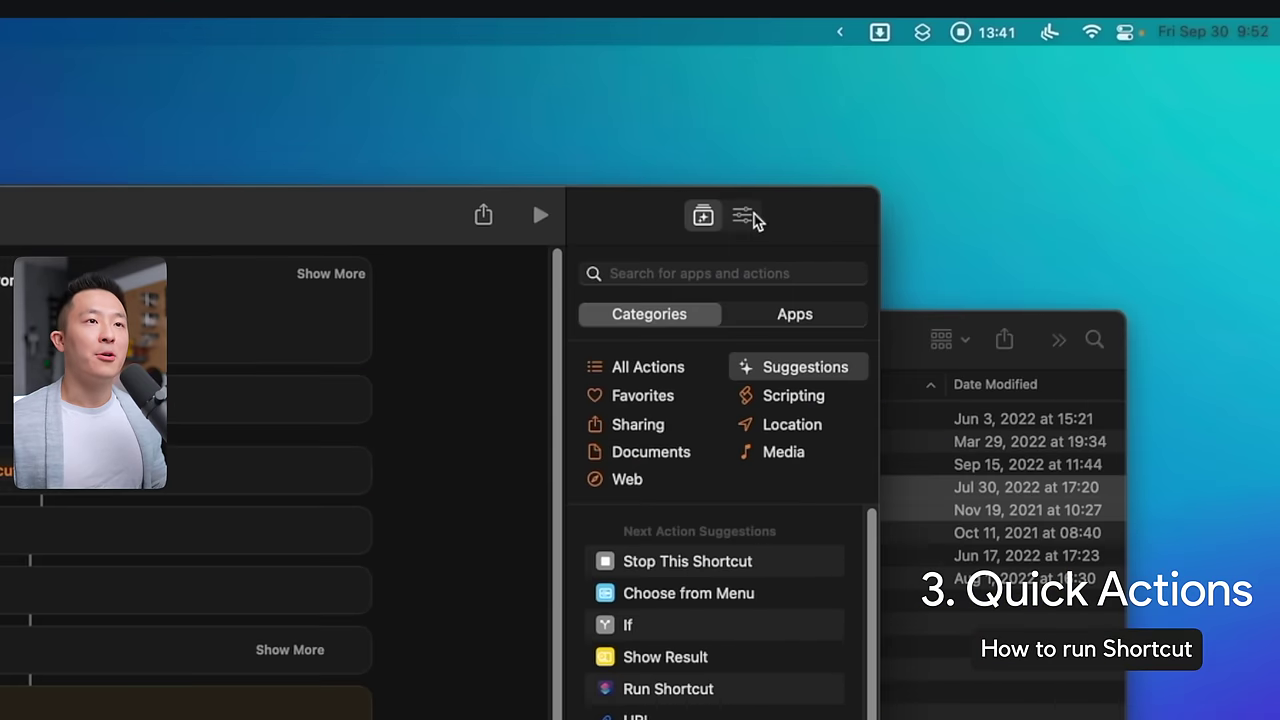
{"action": "left_click", "coordinate": [990, 139]}
{"action": "left_click", "coordinate": [594, 332]}
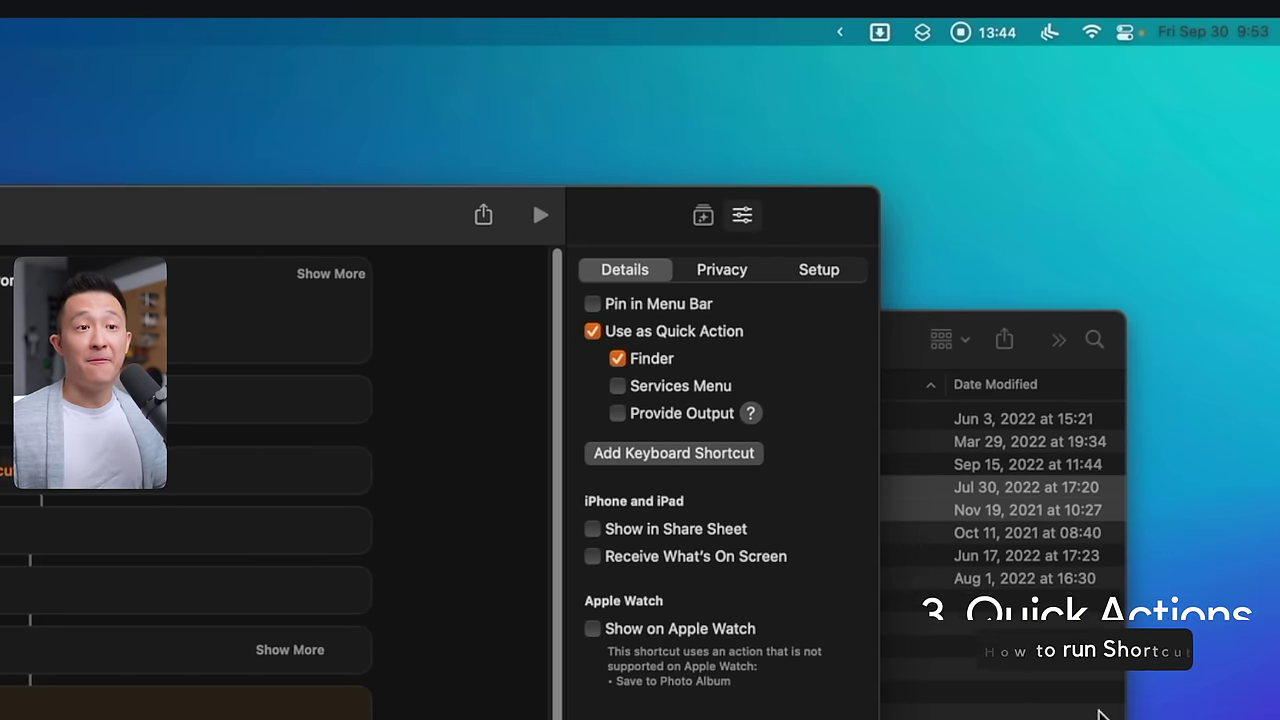
Step: Select both HBR Thumbnail images in Finder and show their Quick Actions submenu
{"action": "left_click", "coordinate": [973, 710]}
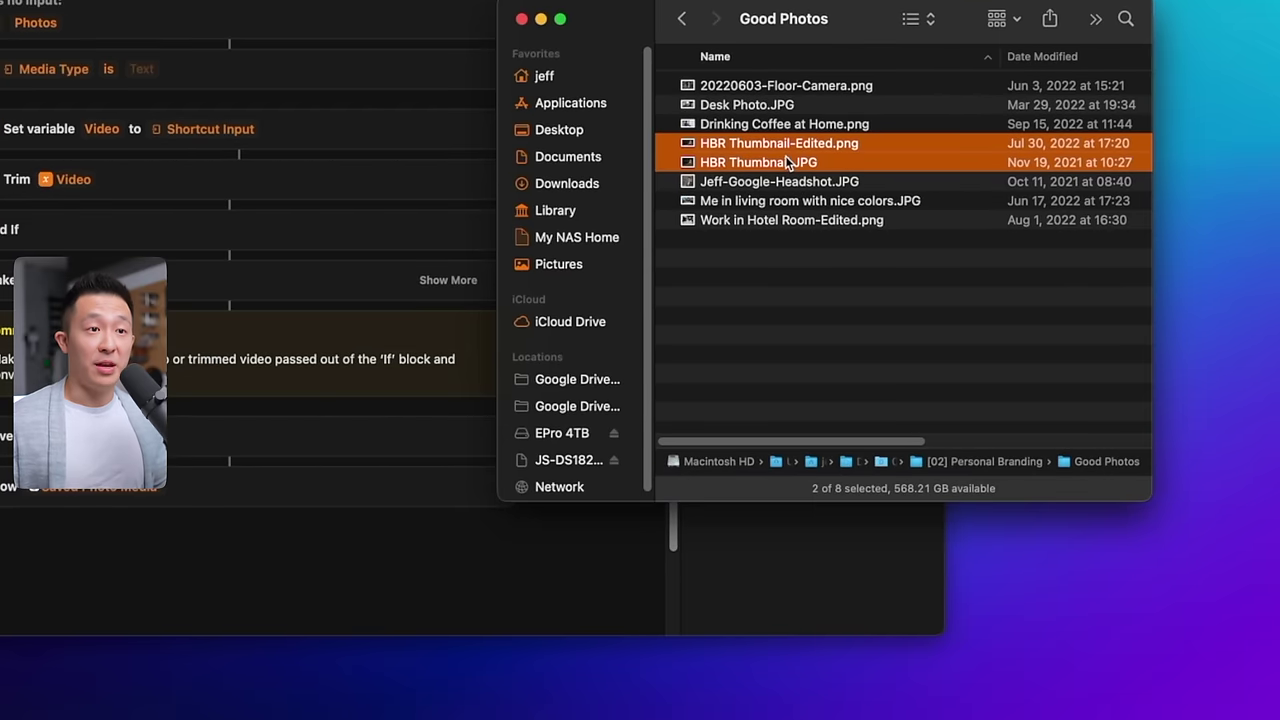
{"action": "right_click", "coordinate": [786, 157]}
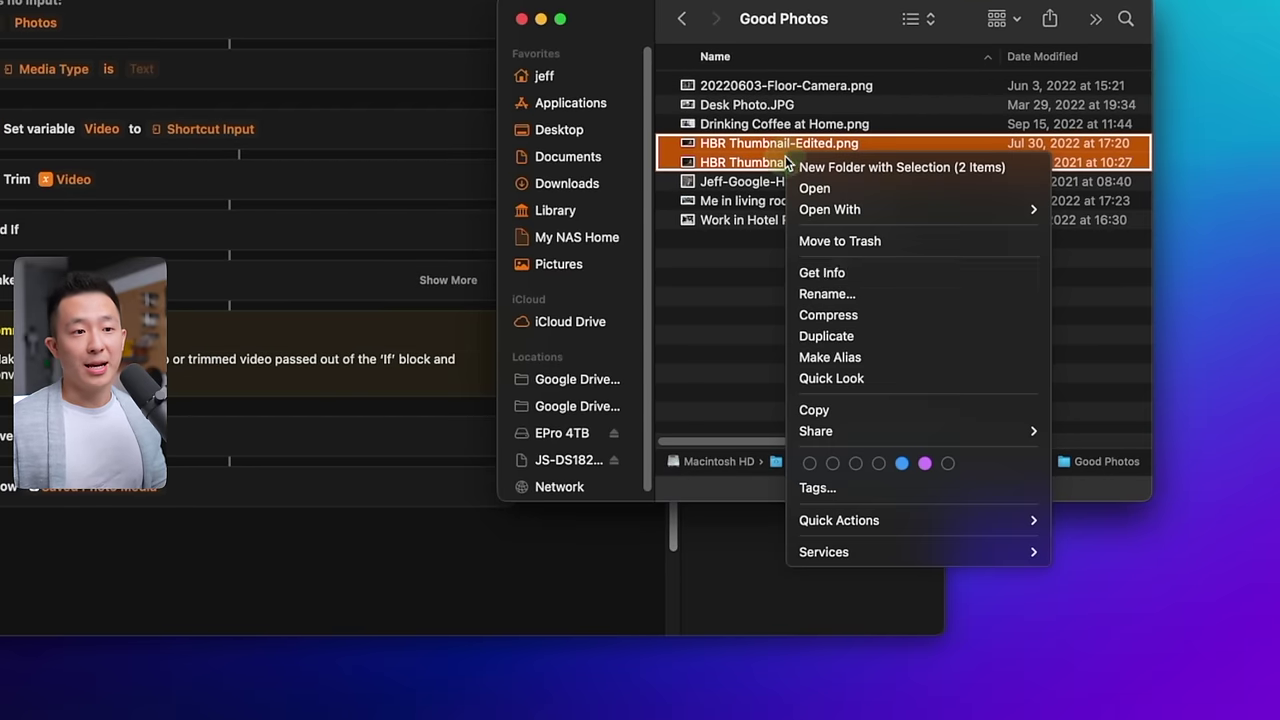
{"action": "mouse_move", "coordinate": [883, 522]}
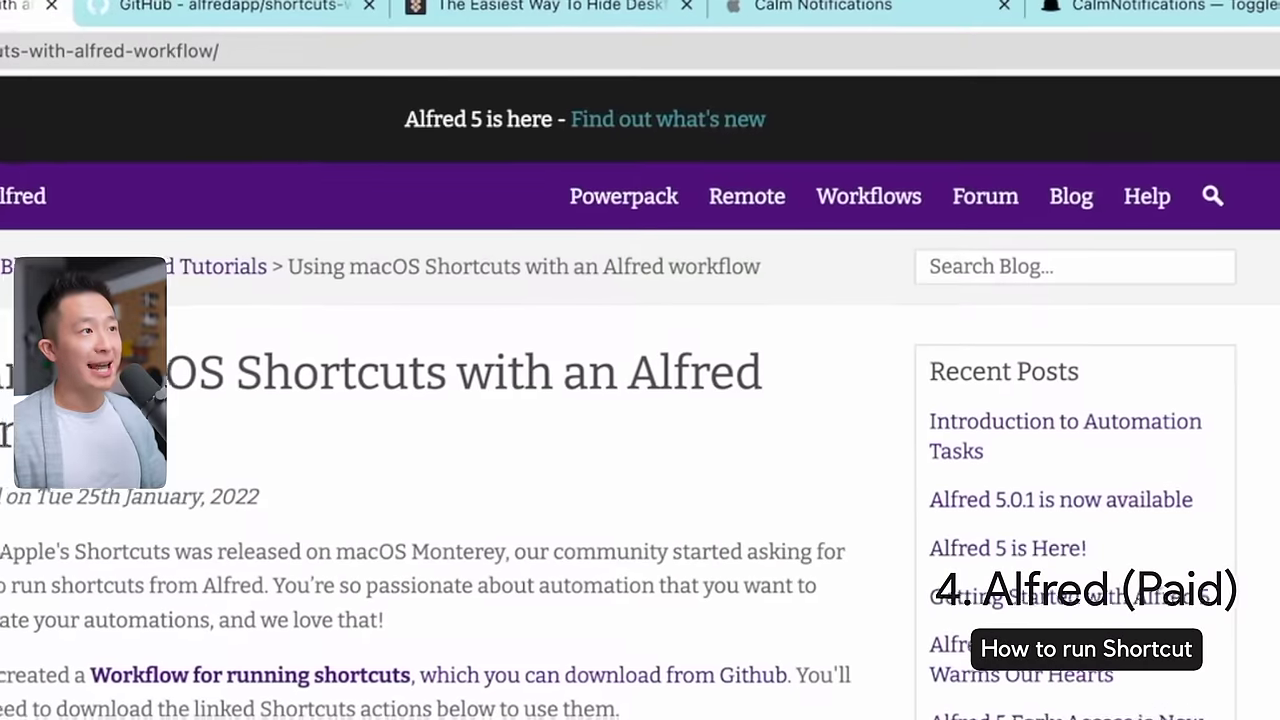
Step: Type 'sc' in Alfred to list the installed shortcuts, Toggle Hide Desktop first
{"action": "key", "text": "alt+space"}
{"action": "type", "text": "sc"}
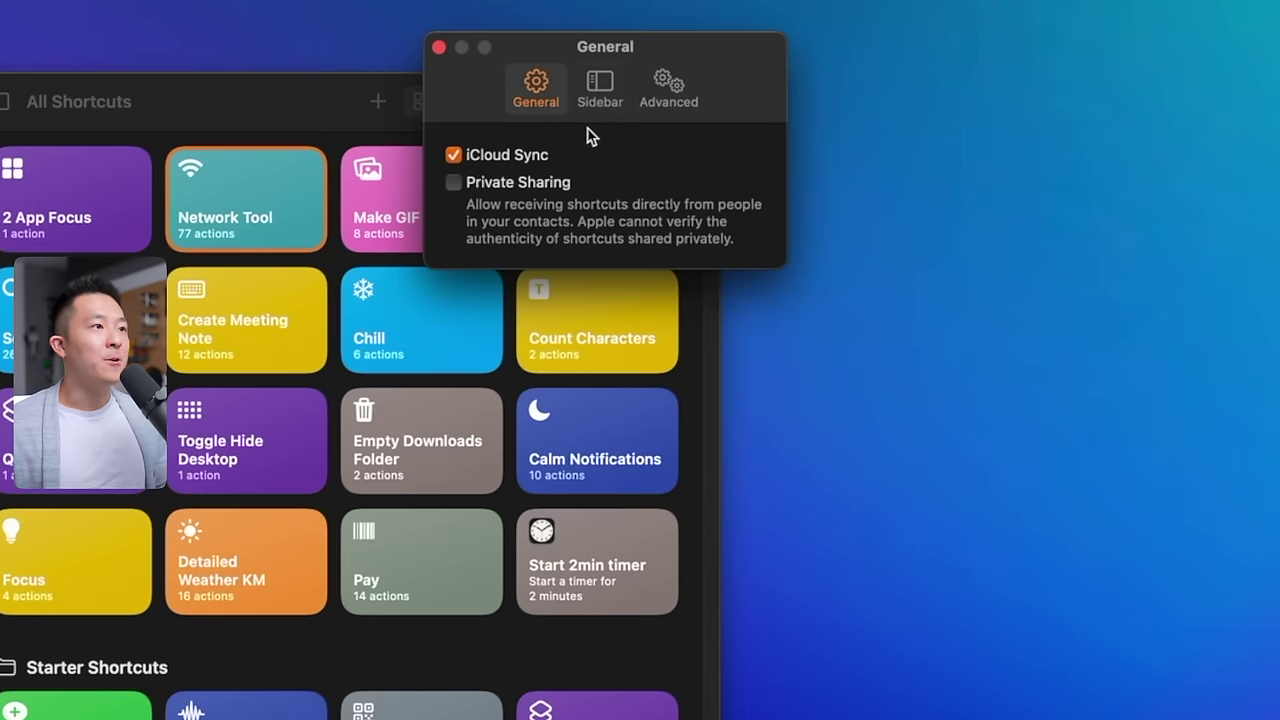
Step: Show Menu Bar in the sidebar, drag Network Tool into it, and allow running scripts
{"action": "left_click", "coordinate": [597, 92]}
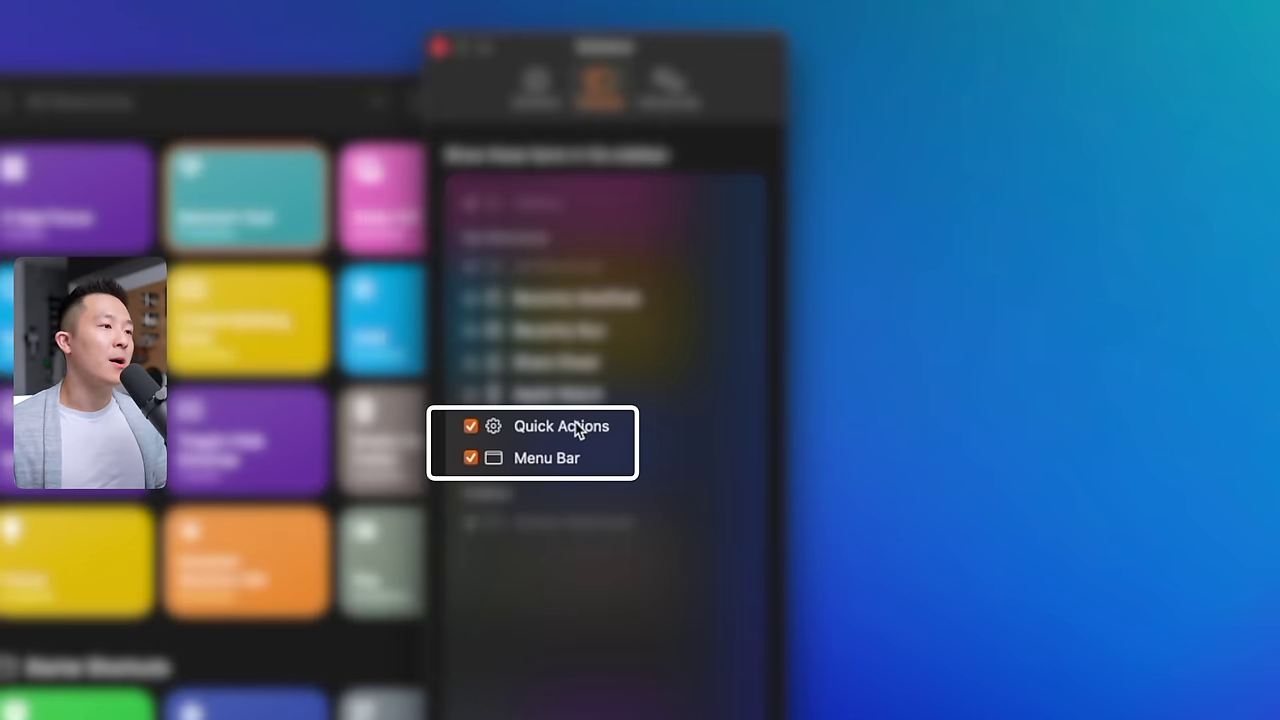
{"action": "left_click", "coordinate": [297, 114]}
{"action": "left_click_drag", "start_coordinate": [640, 188], "coordinate": [365, 244]}
{"action": "left_click", "coordinate": [1085, 43]}
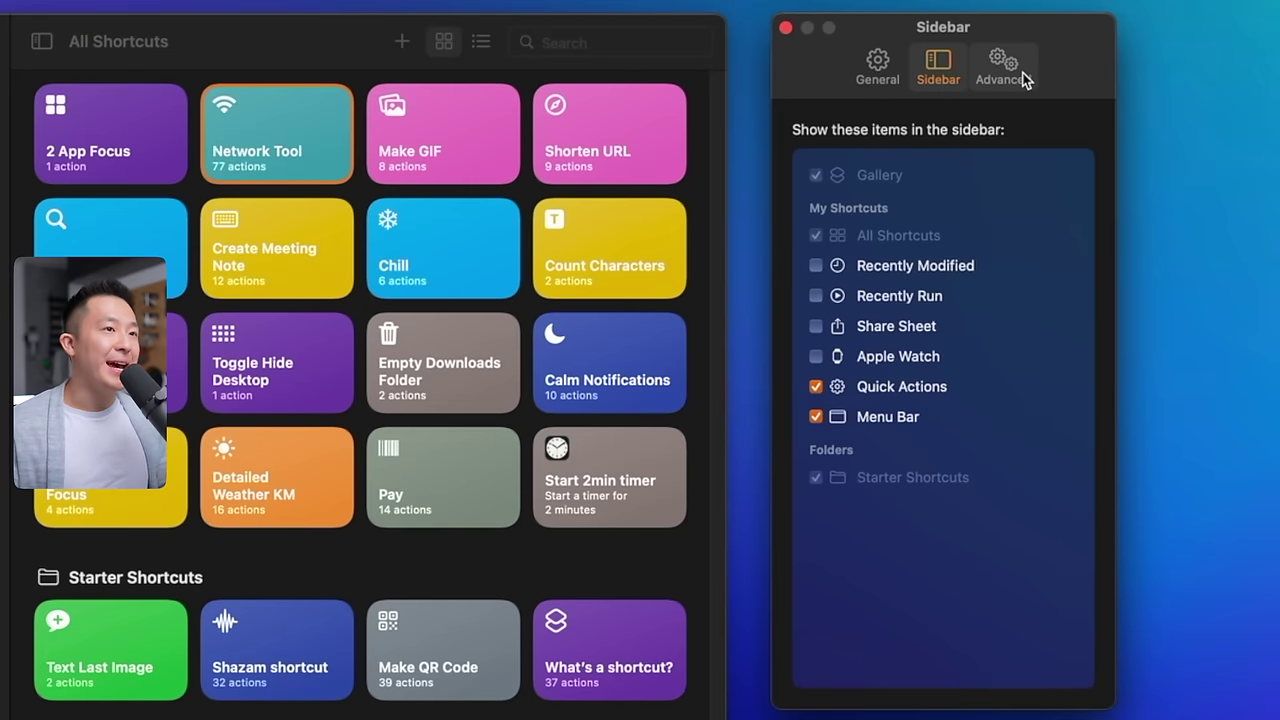
{"action": "left_click", "coordinate": [1000, 70]}
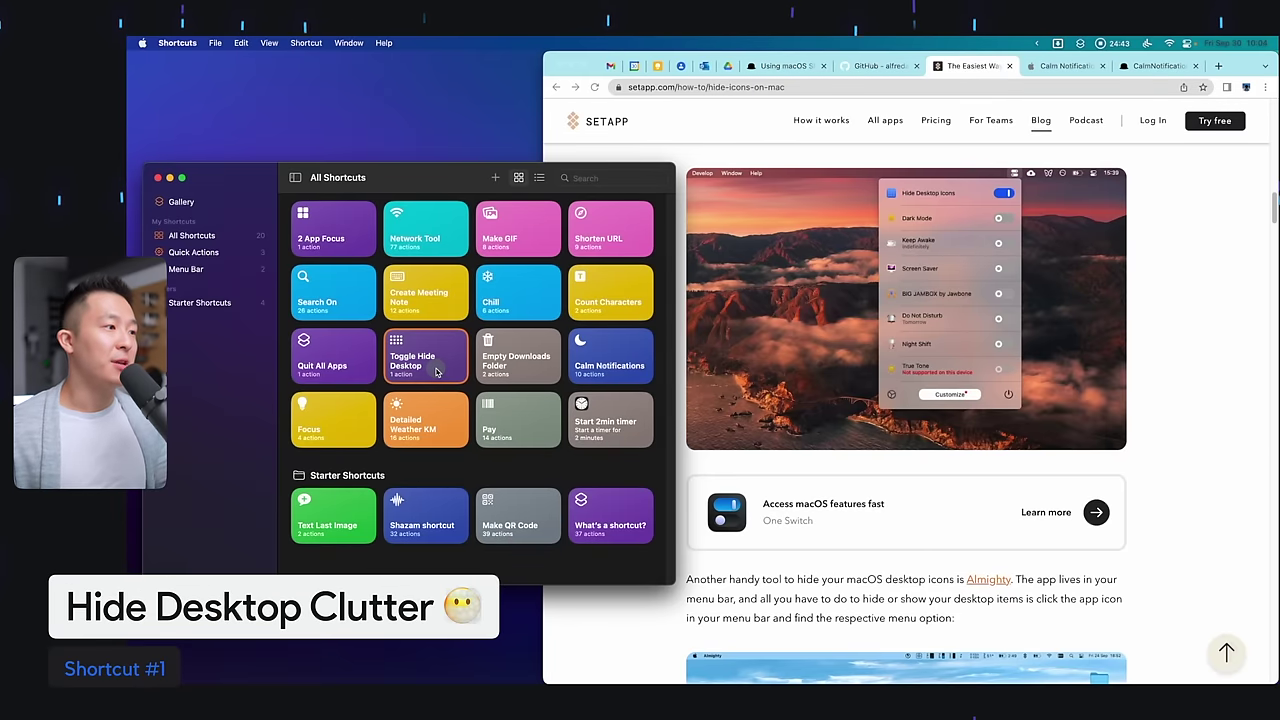
Step: Open Toggle Hide Desktop's shell script and compare it with the setapp article's Terminal commands
{"action": "double_click", "coordinate": [436, 370]}
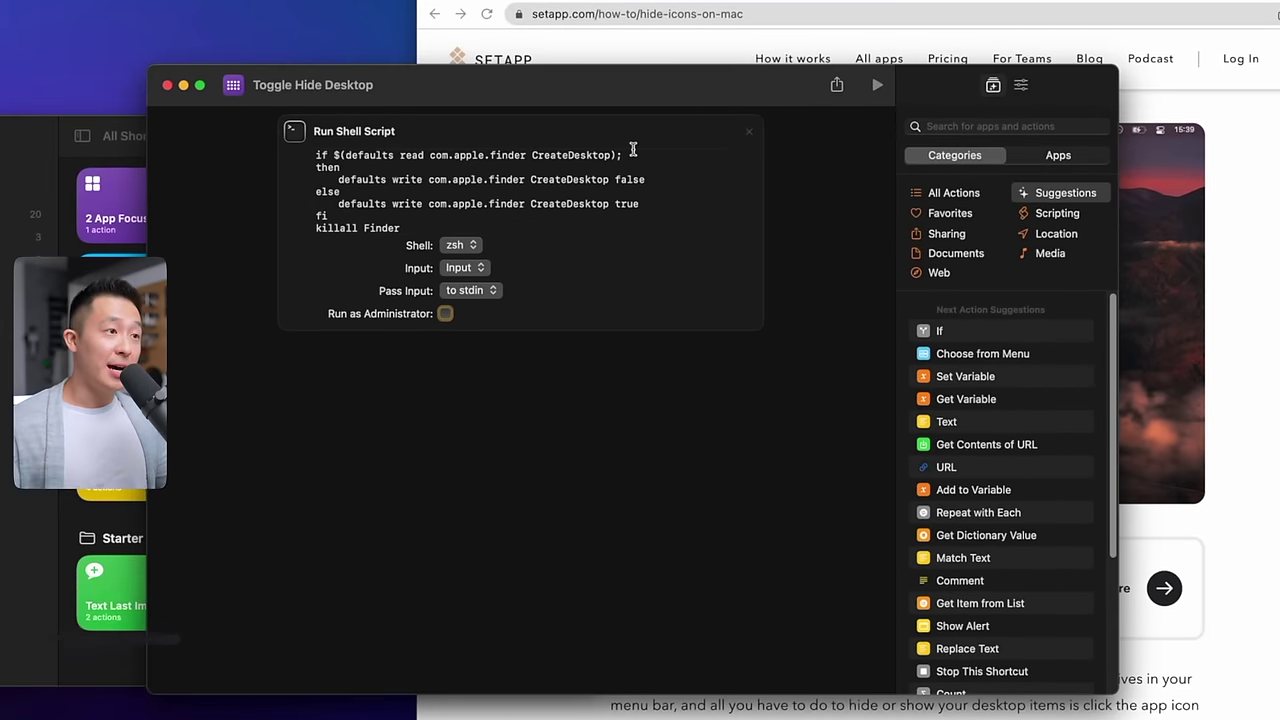
{"action": "left_click", "coordinate": [1270, 266]}
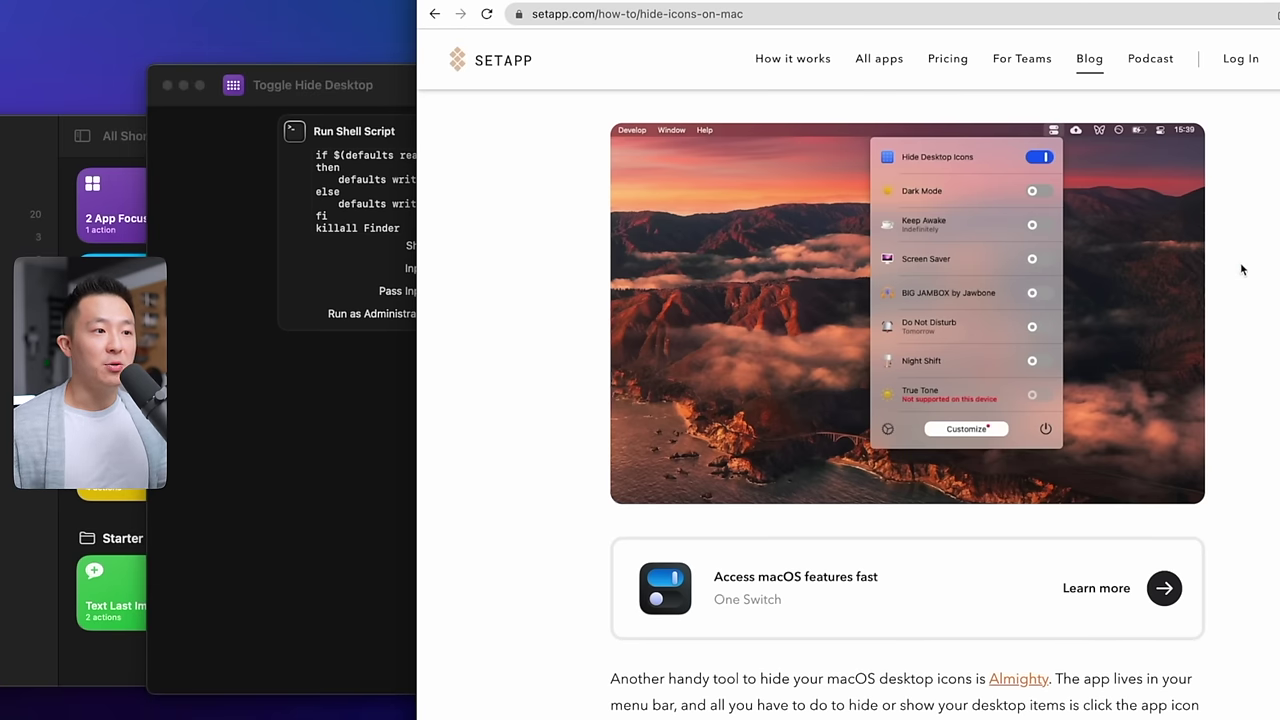
{"action": "scroll", "coordinate": [703, 577], "scroll_direction": "down", "scroll_amount": 1}
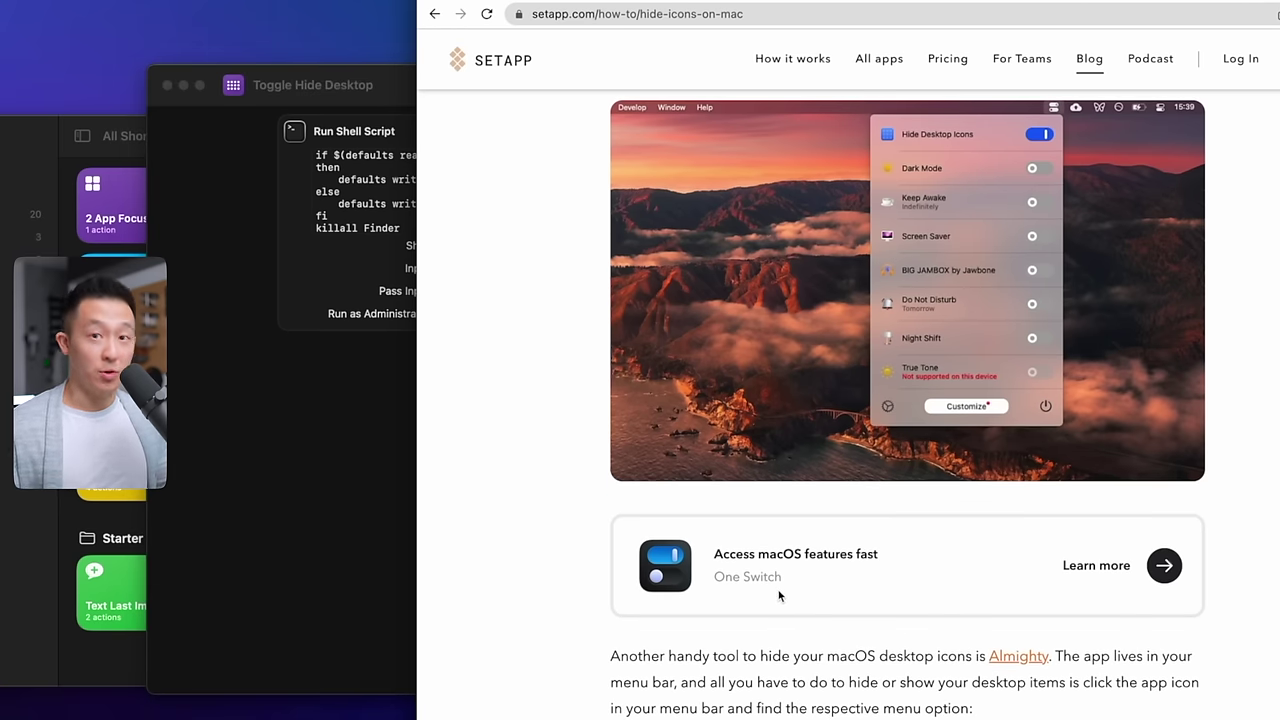
{"action": "scroll", "coordinate": [870, 553], "scroll_direction": "down", "scroll_amount": 15}
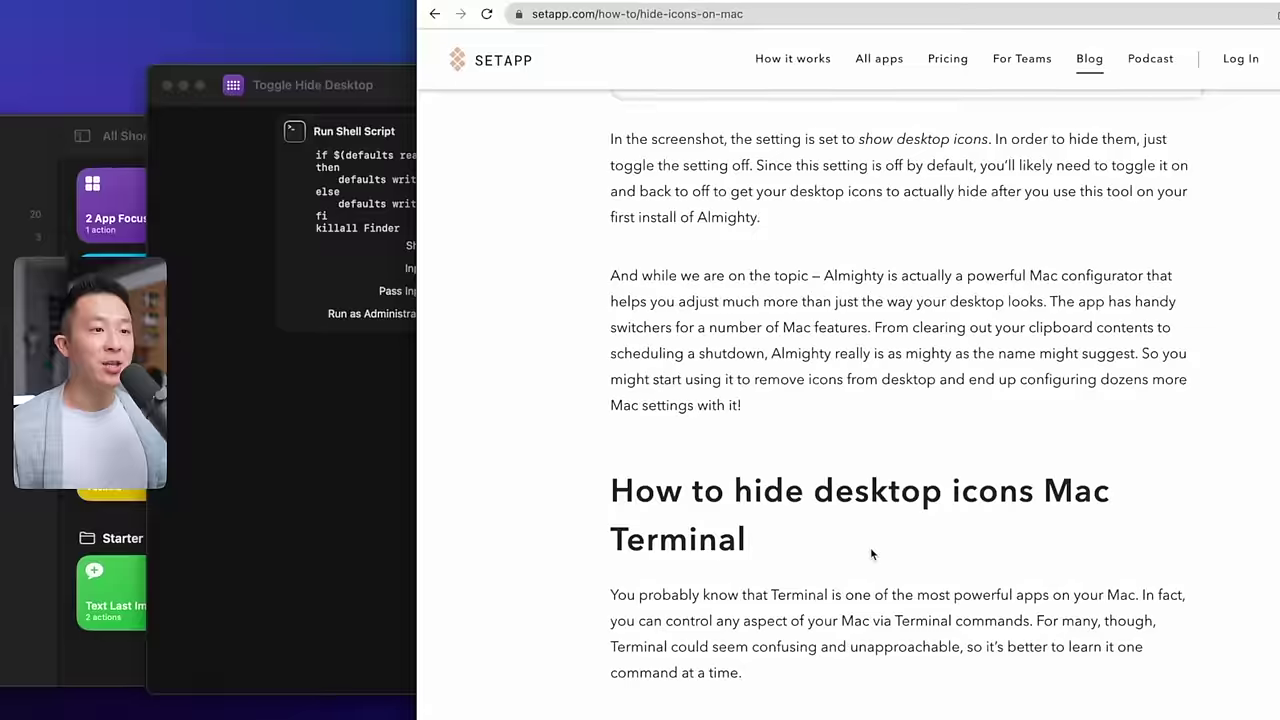
{"action": "scroll", "coordinate": [871, 549], "scroll_direction": "down", "scroll_amount": 8}
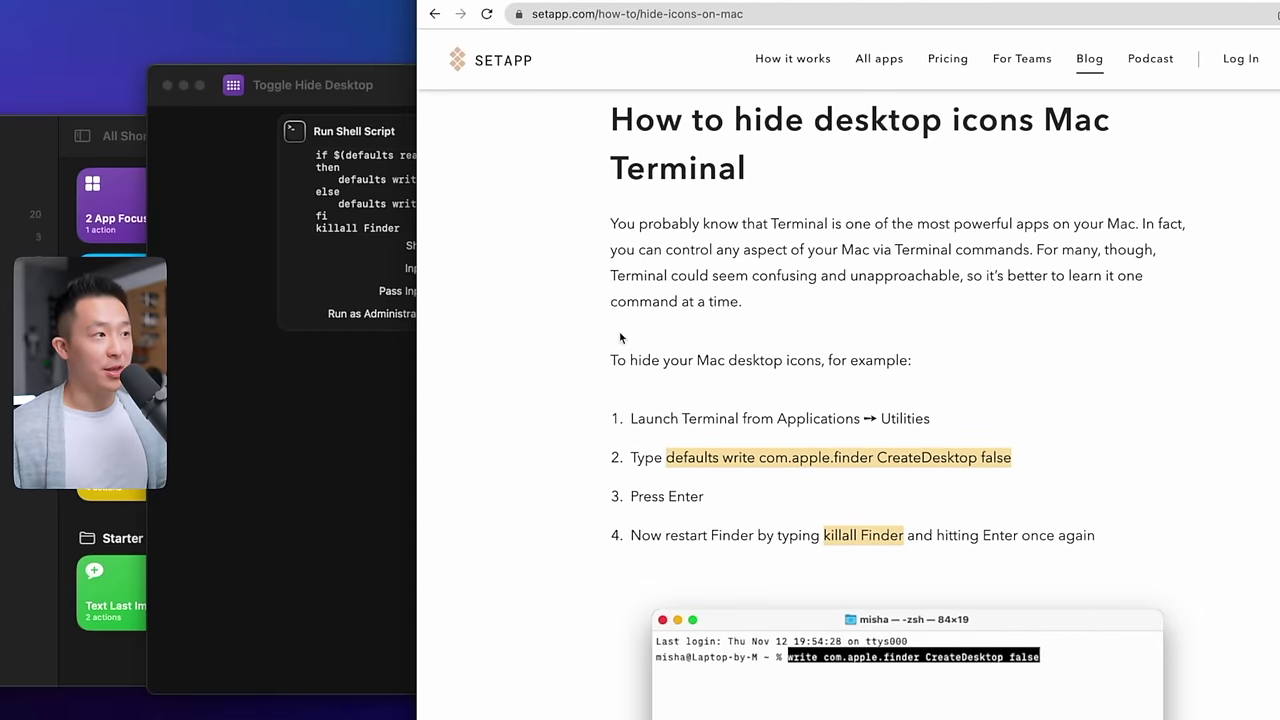
{"action": "left_click", "coordinate": [272, 440]}
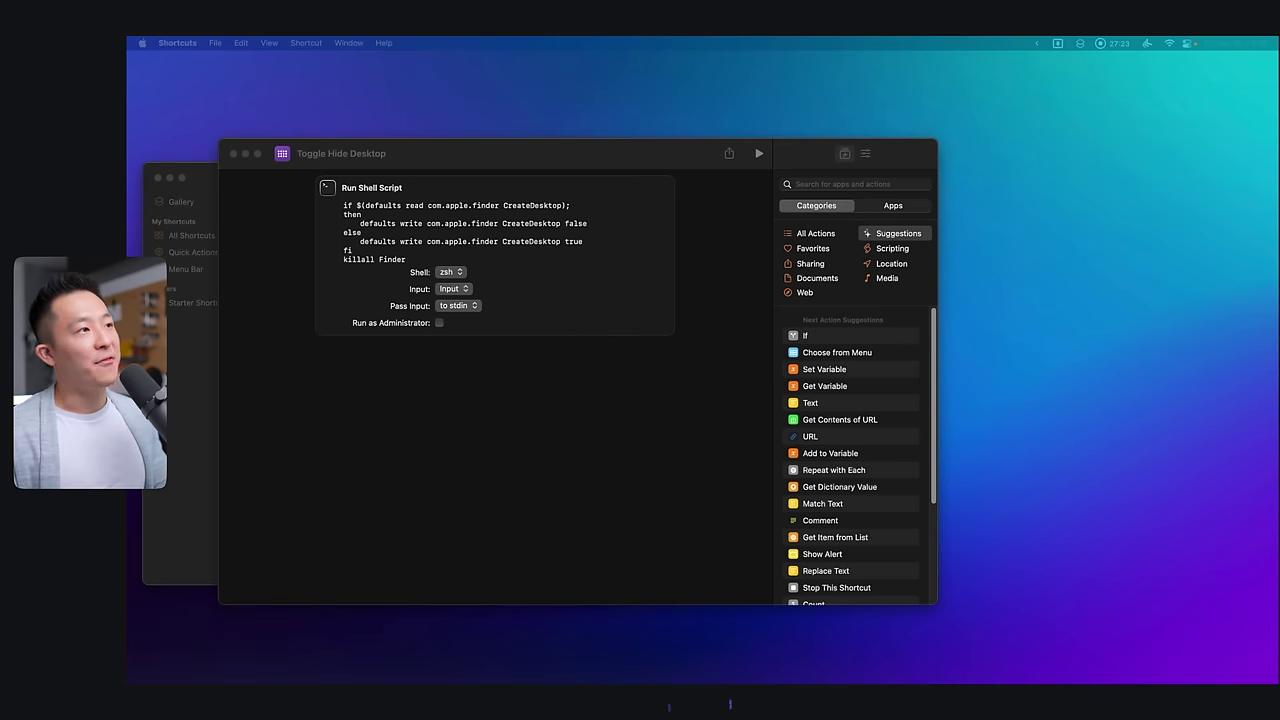
Step: Run Toggle Hide Desktop from the launcher with 'sc' to bring the desktop icons back
{"action": "key", "text": "super+space"}
{"action": "type", "text": "sc"}
{"action": "key", "text": "Return"}
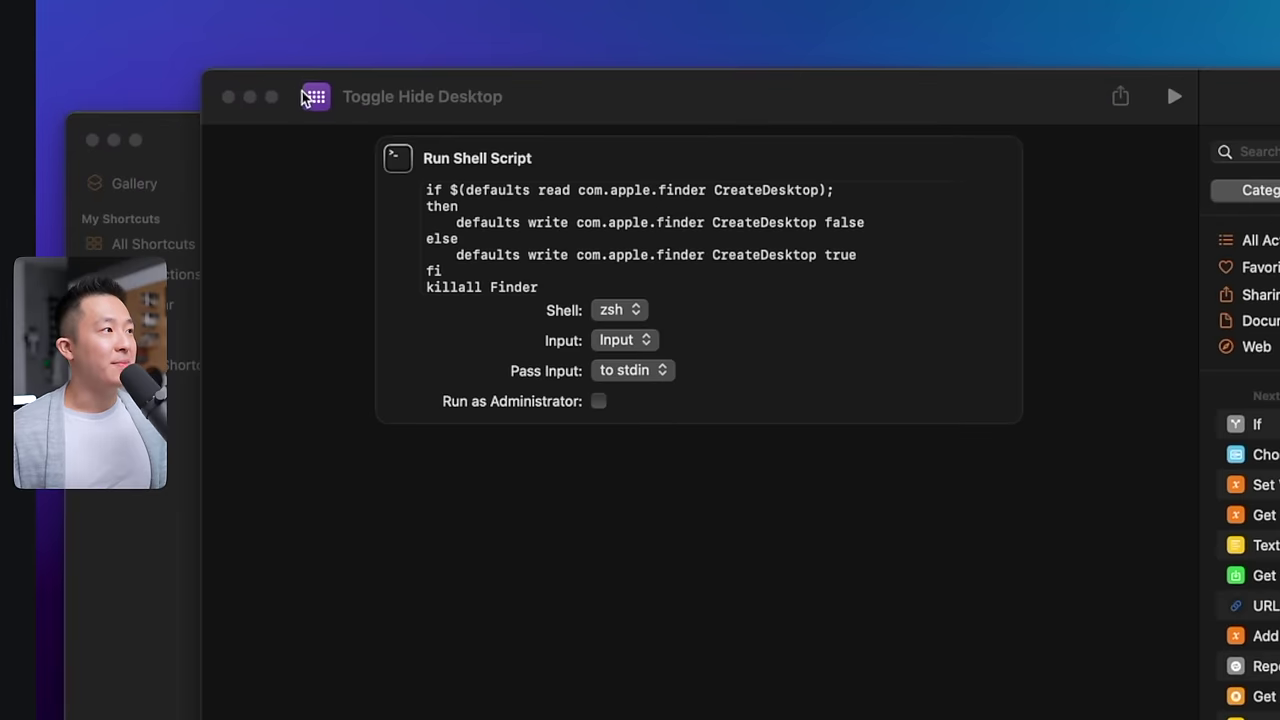
Step: Rename the Toggle Hide Desktop shortcut to 'Hide D'
{"action": "left_click", "coordinate": [284, 155]}
{"action": "left_click", "coordinate": [316, 98]}
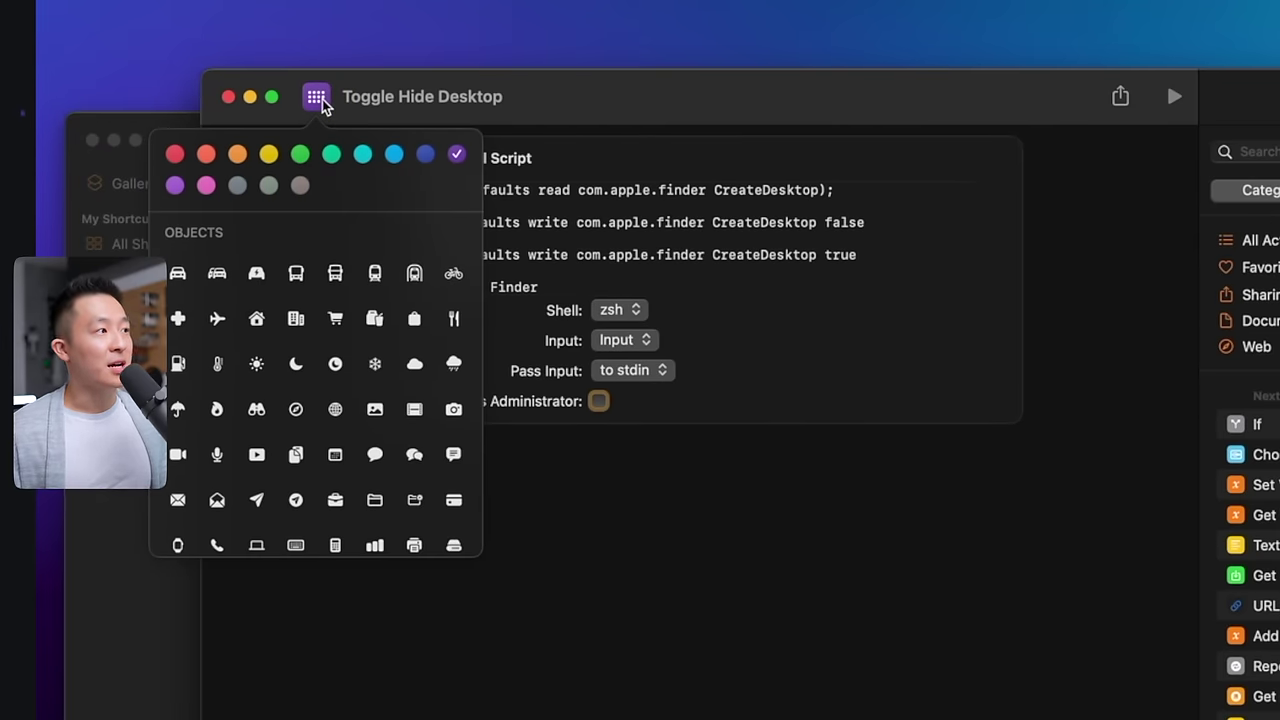
{"action": "left_click", "coordinate": [404, 90]}
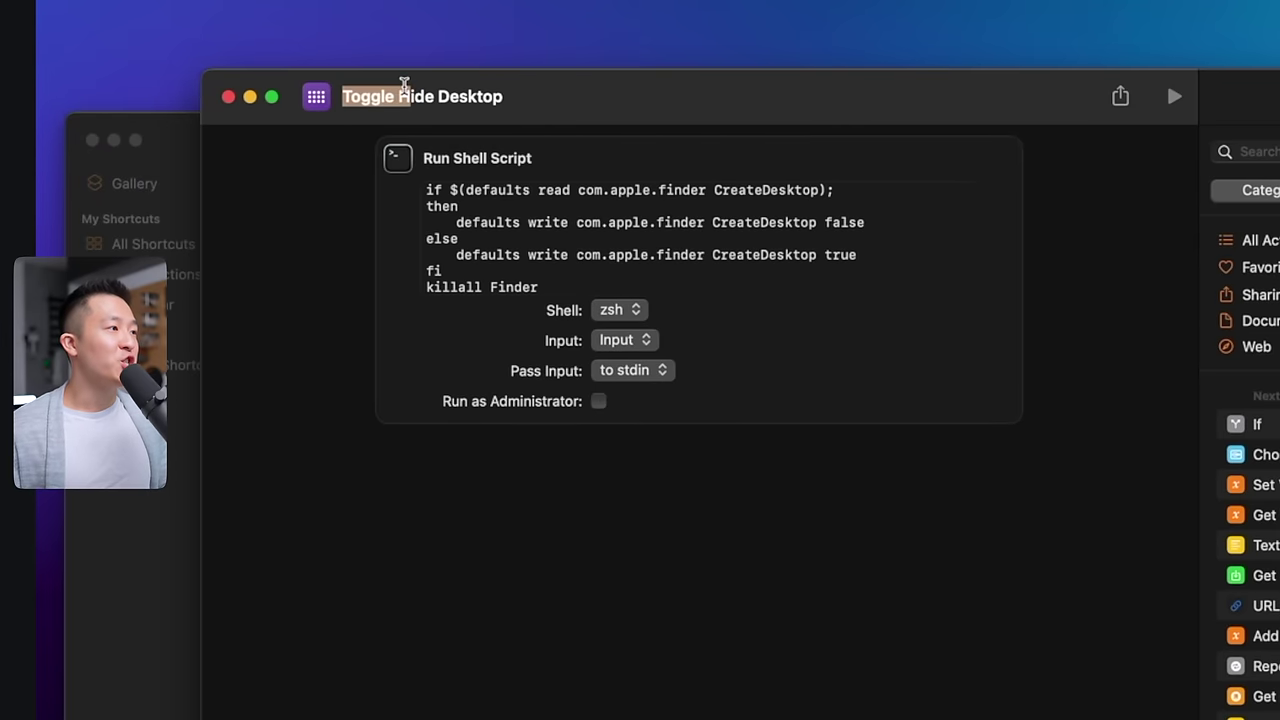
{"action": "type", "text": "Hide D"}
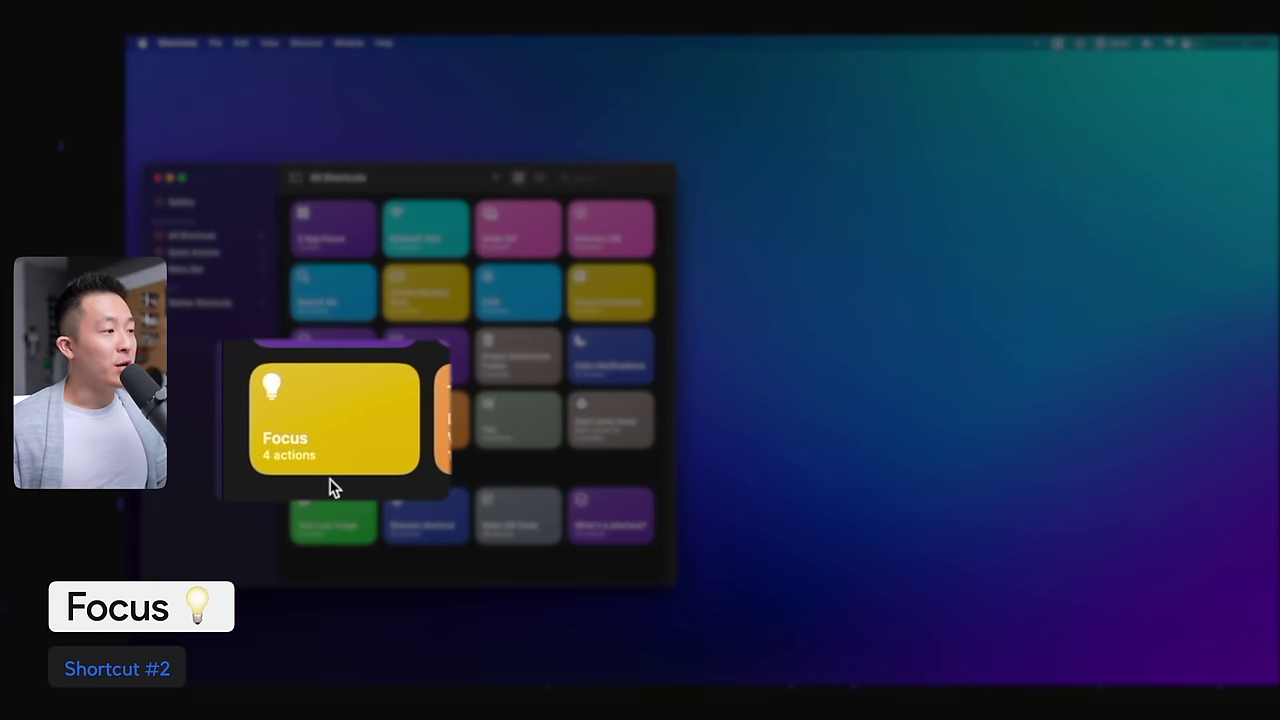
Step: Open the Focus shortcut and inspect its Work focus and the kept apps, Google Chrome and 2 more
{"action": "mouse_move", "coordinate": [338, 448]}
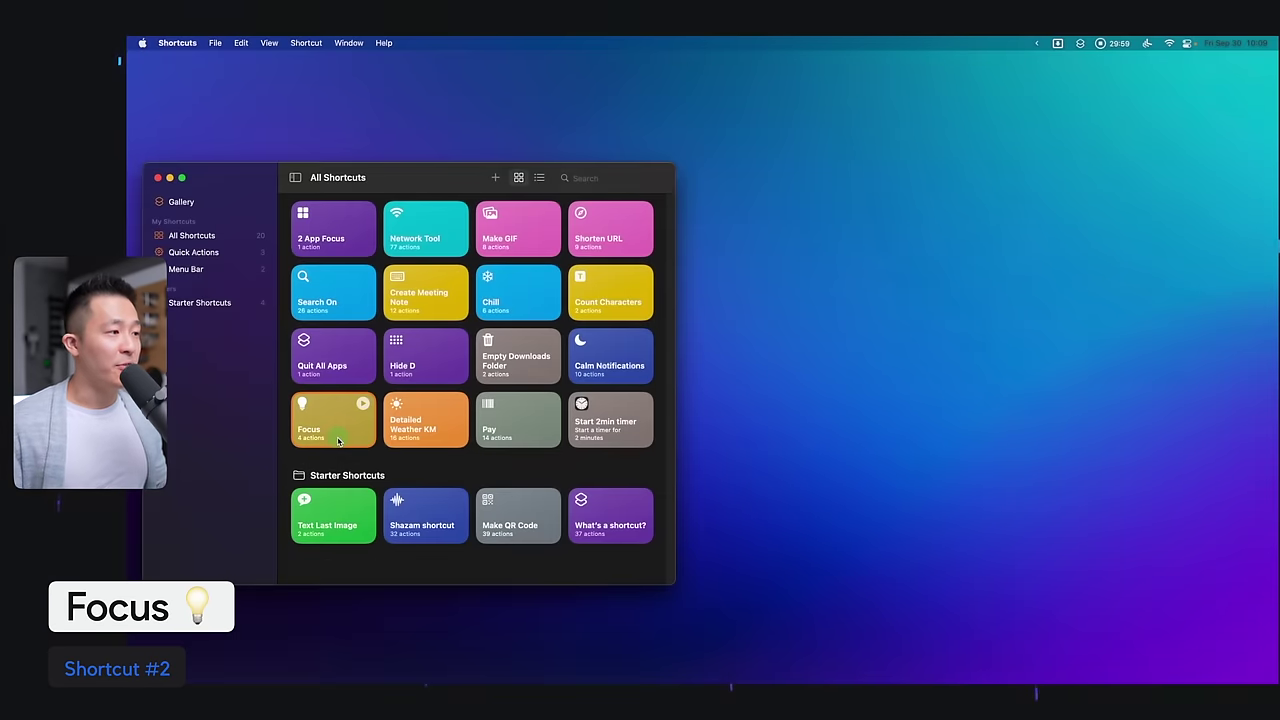
{"action": "double_click", "coordinate": [338, 440]}
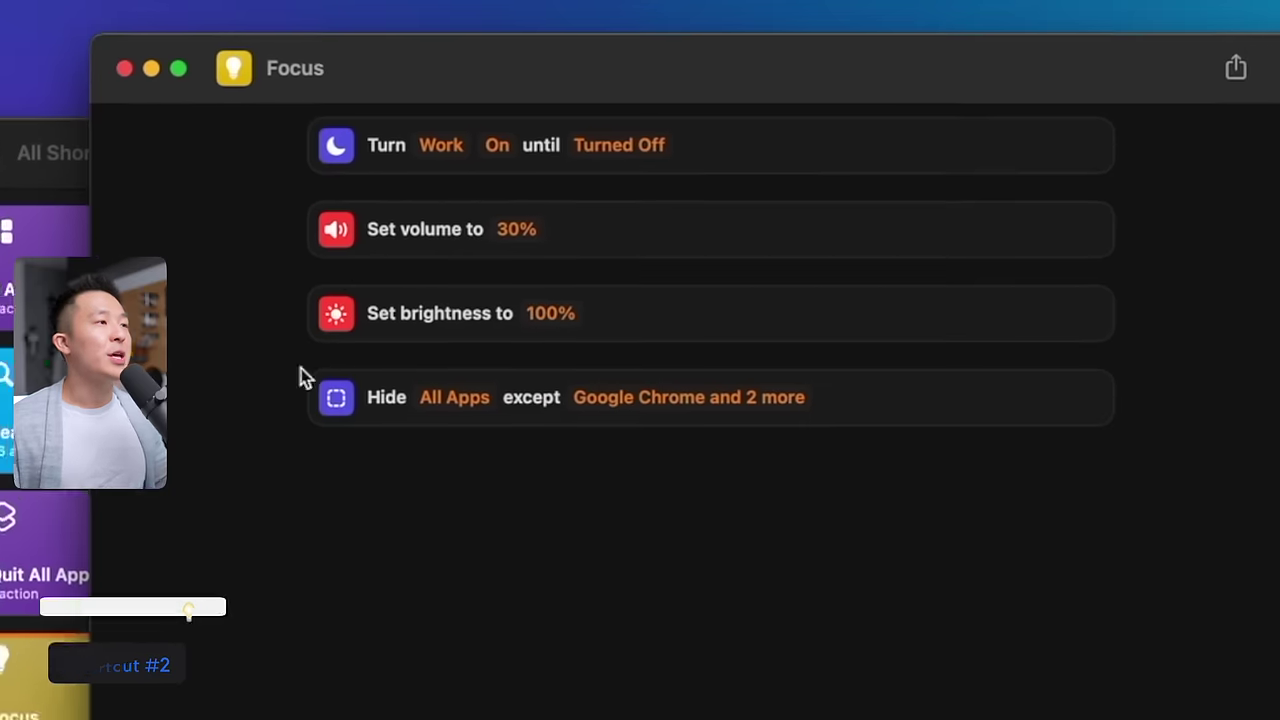
{"action": "left_click", "coordinate": [450, 150]}
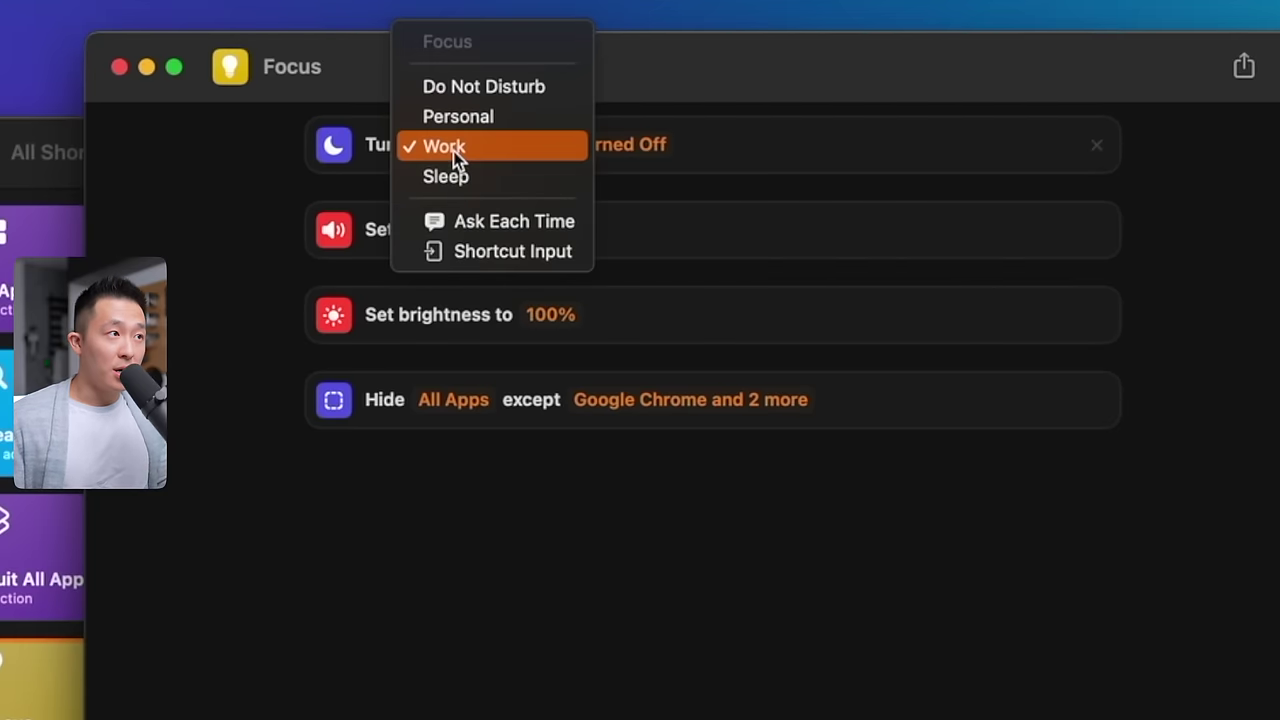
{"action": "left_click", "coordinate": [194, 271]}
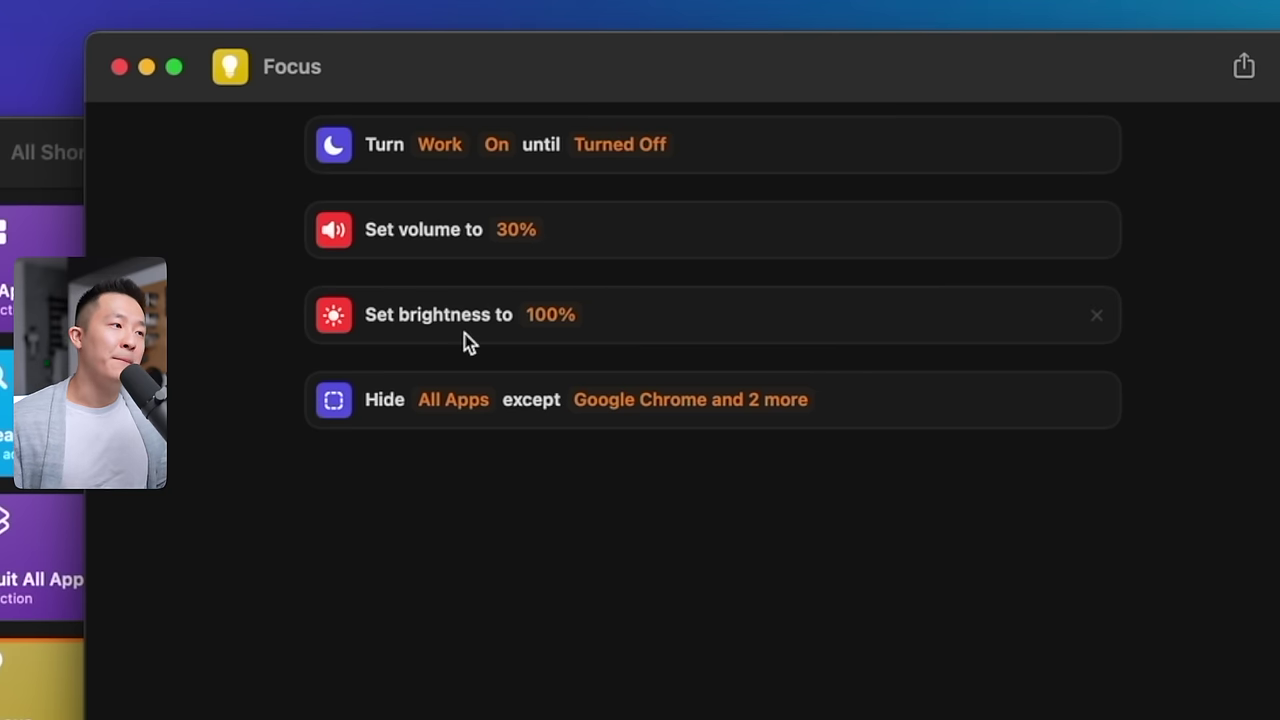
{"action": "left_click", "coordinate": [683, 403]}
{"action": "left_click", "coordinate": [645, 413]}
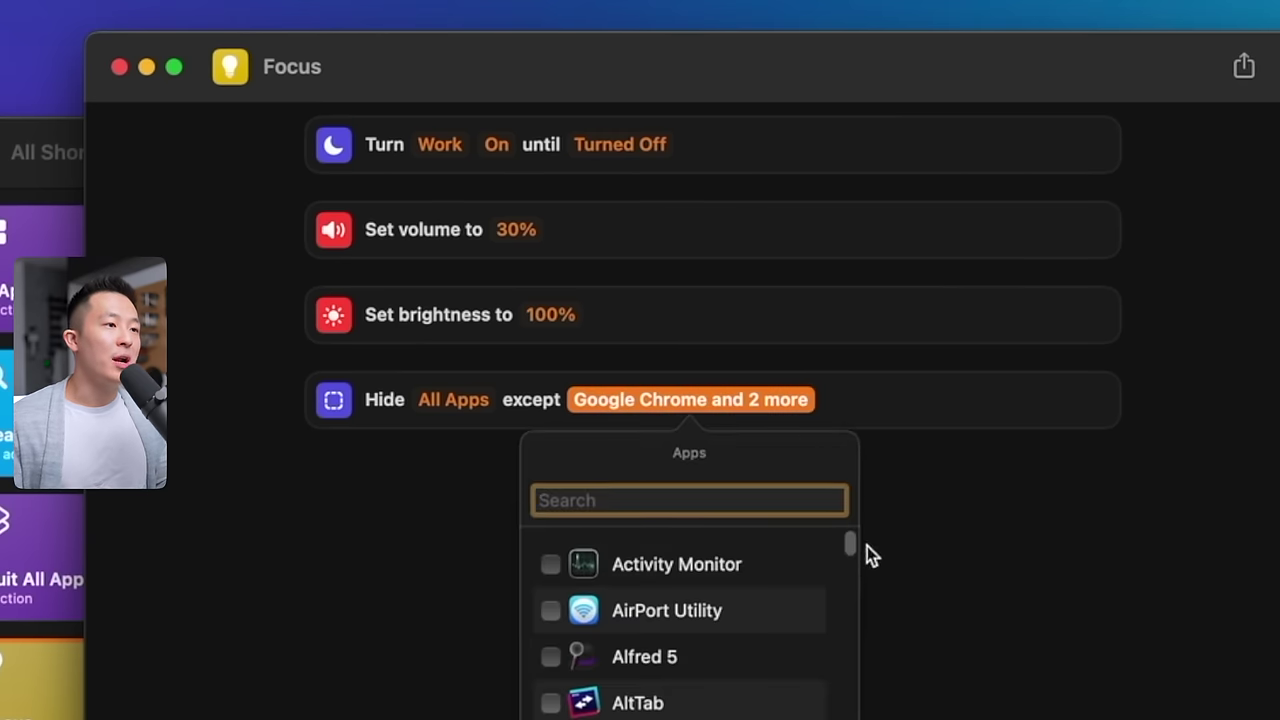
{"action": "left_click_drag", "start_coordinate": [863, 551], "coordinate": [864, 602]}
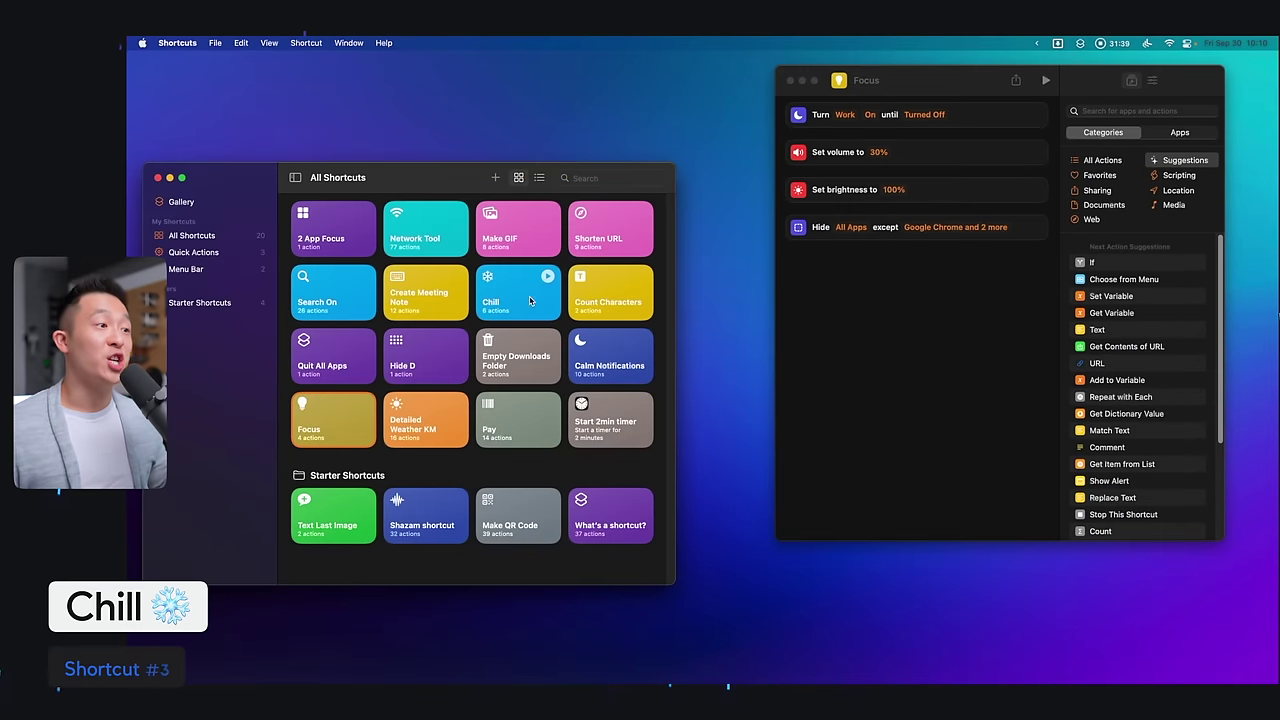
Step: Open the Chill shortcut and check its Work focus setting
{"action": "double_click", "coordinate": [530, 301]}
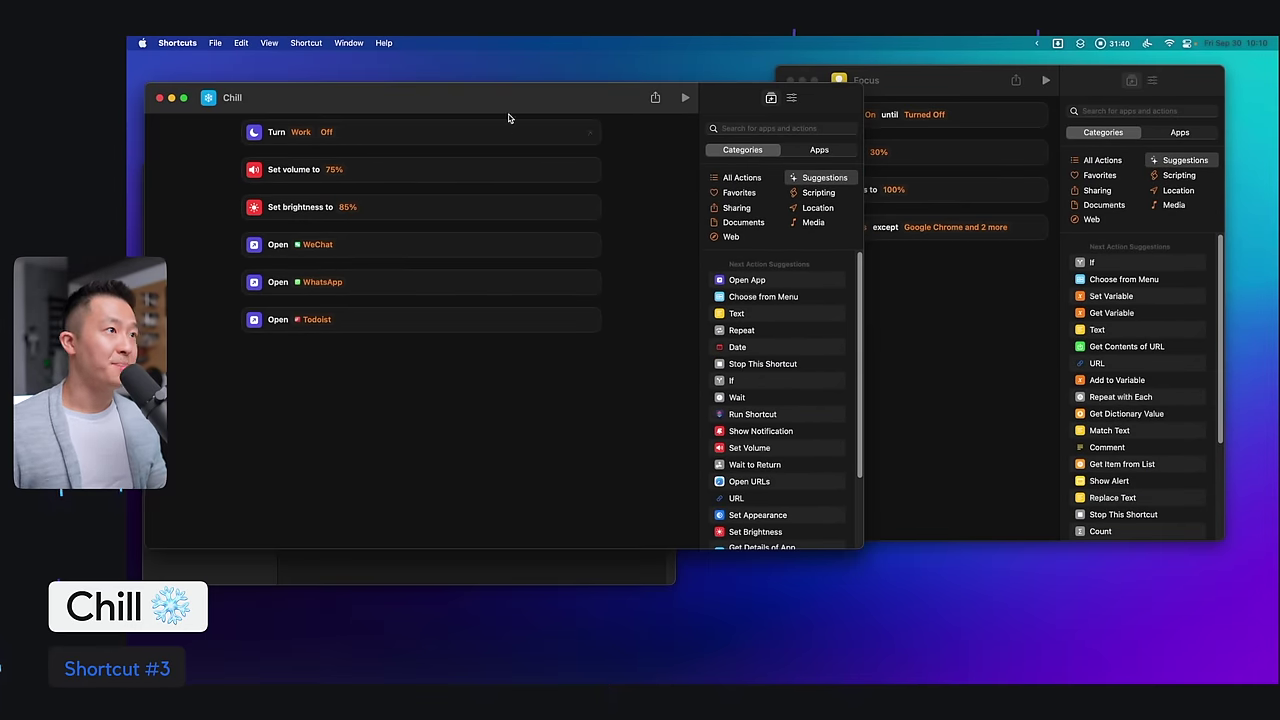
{"action": "left_click_drag", "start_coordinate": [508, 114], "coordinate": [691, 171]}
{"action": "left_click", "coordinate": [506, 198]}
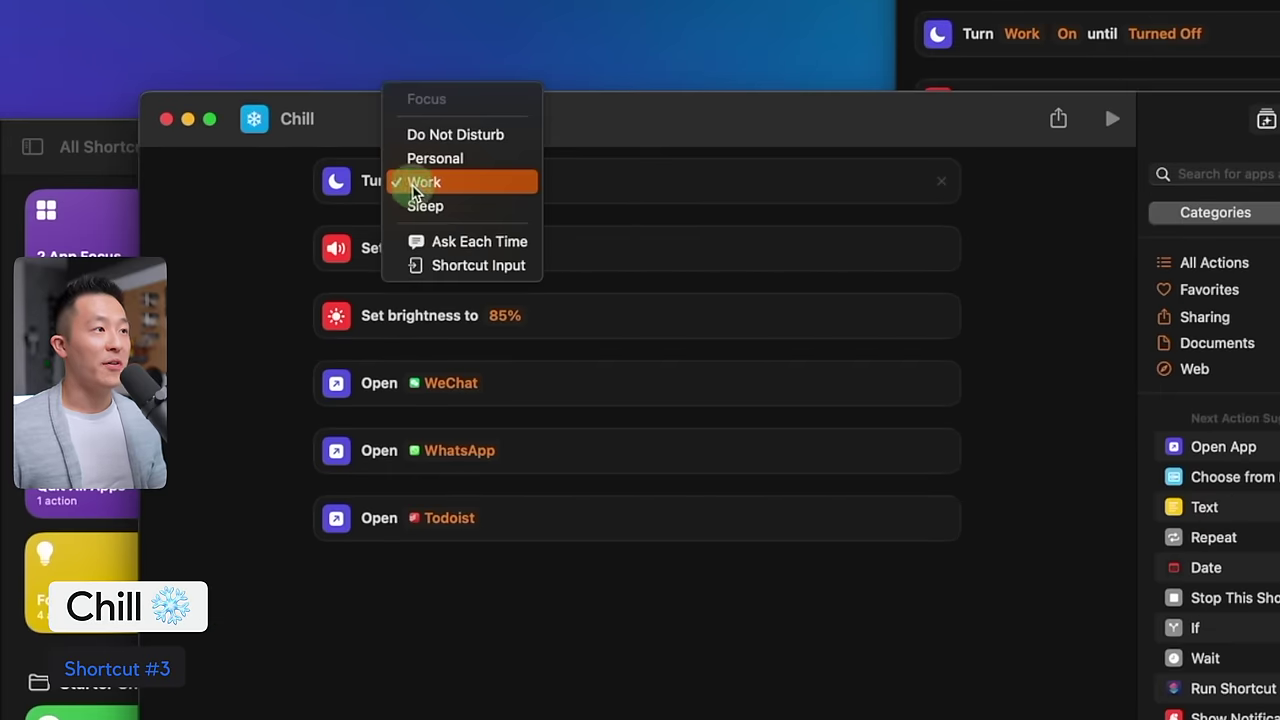
{"action": "left_click", "coordinate": [420, 182]}
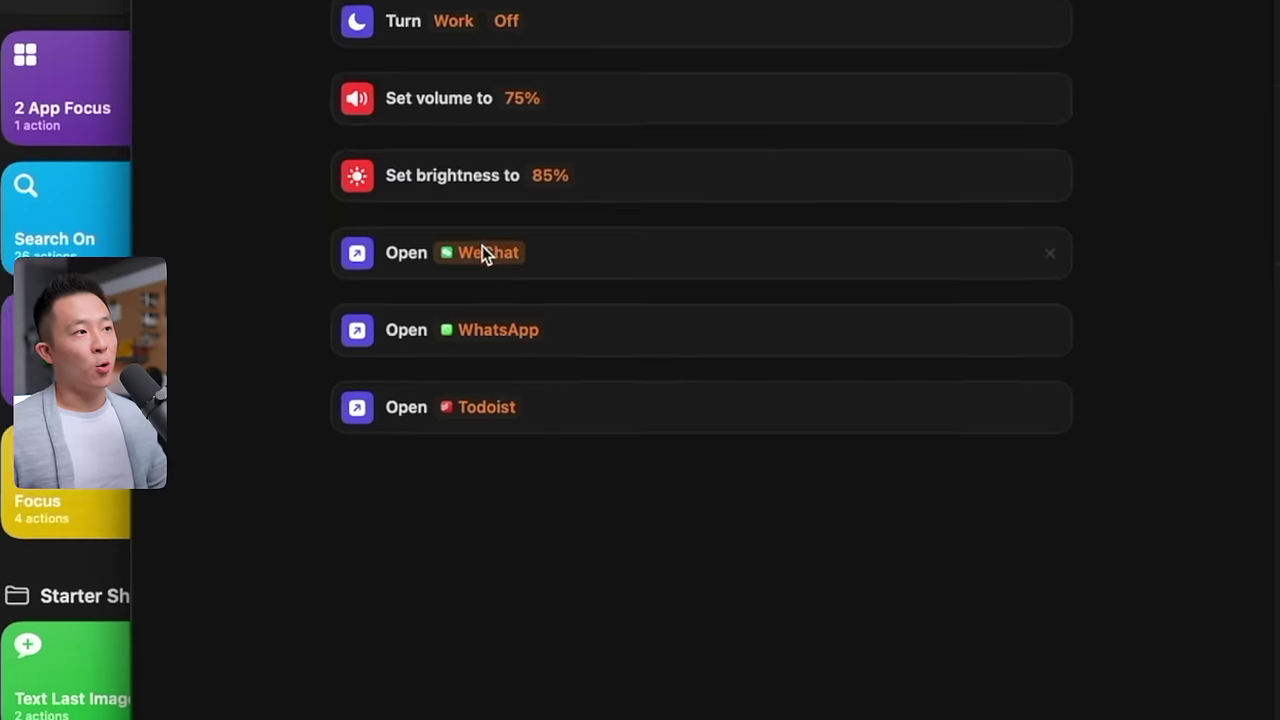
Step: Inspect Chill's WeChat app picker, then clear all apps exempted from hiding in Focus
{"action": "left_click", "coordinate": [445, 383]}
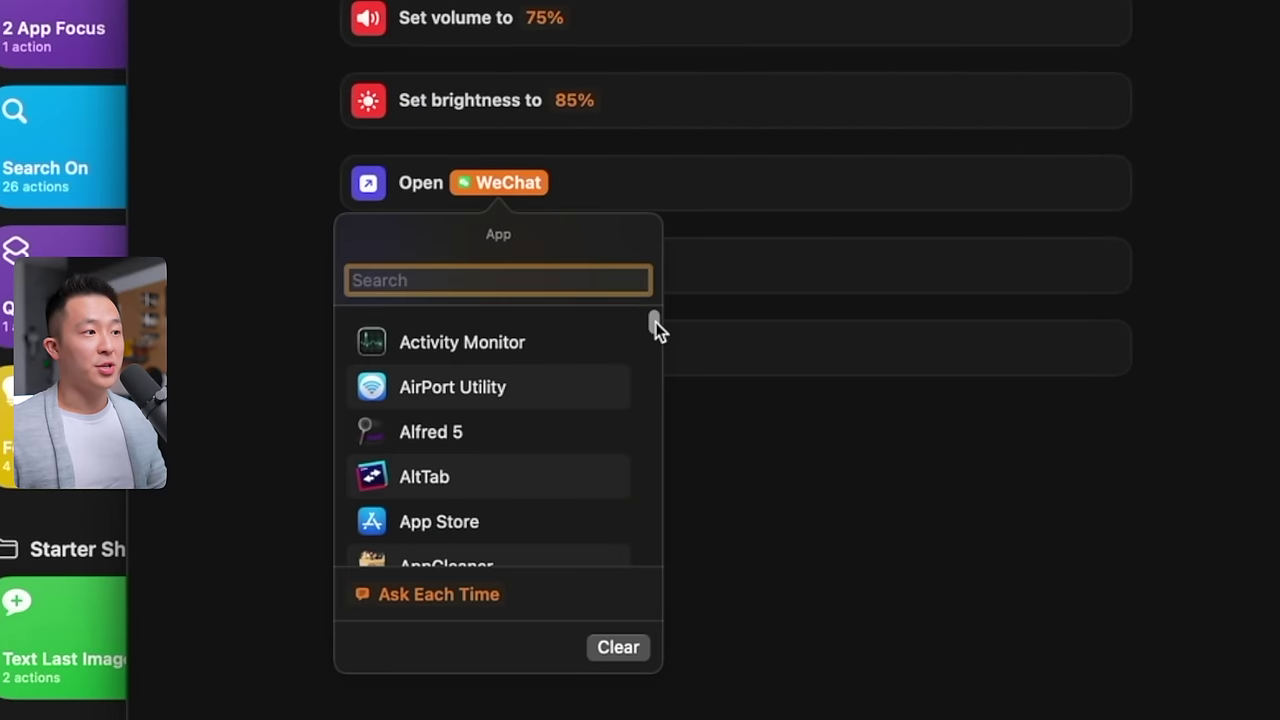
{"action": "left_click_drag", "start_coordinate": [655, 323], "coordinate": [697, 451]}
{"action": "left_click", "coordinate": [1000, 492]}
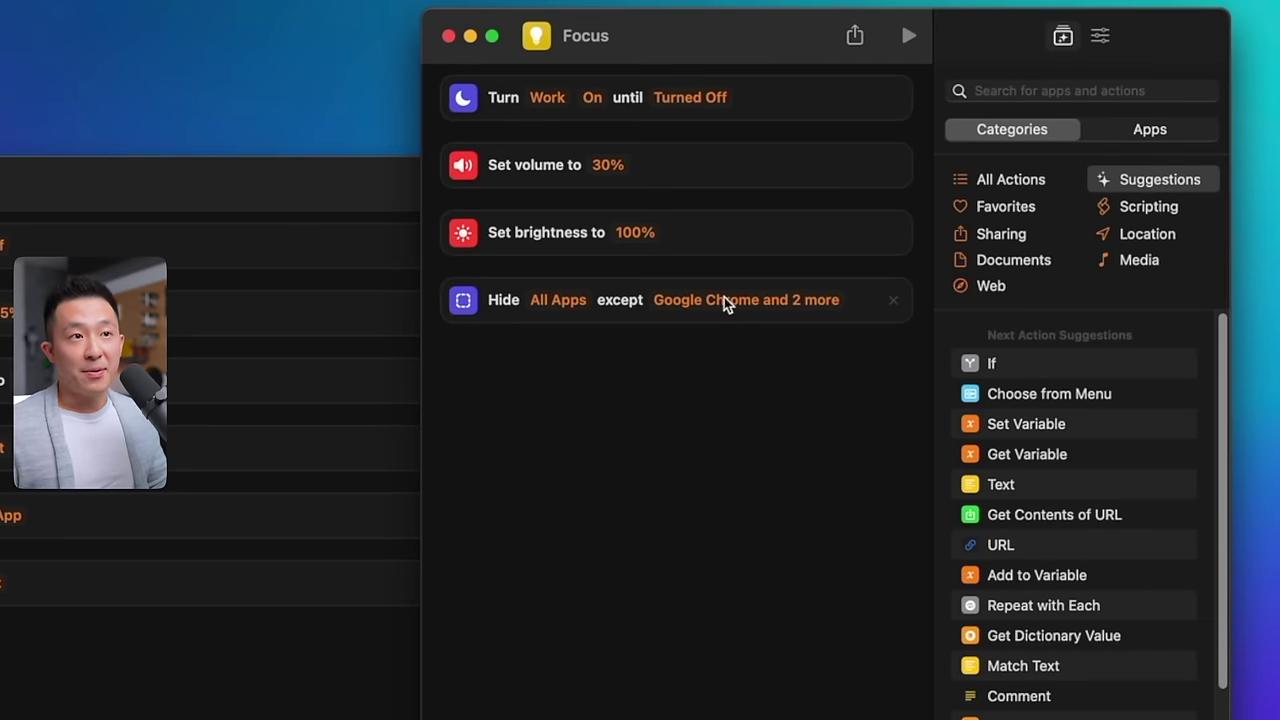
{"action": "left_click", "coordinate": [724, 297]}
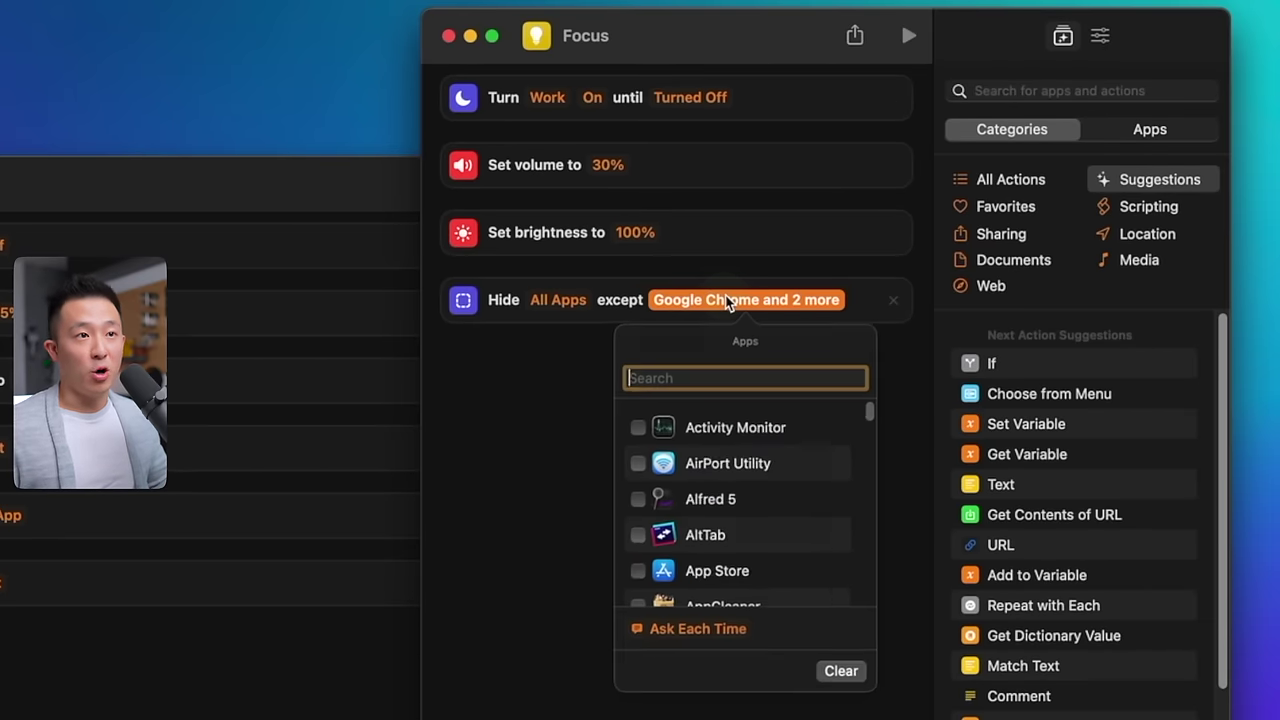
{"action": "left_click", "coordinate": [842, 681]}
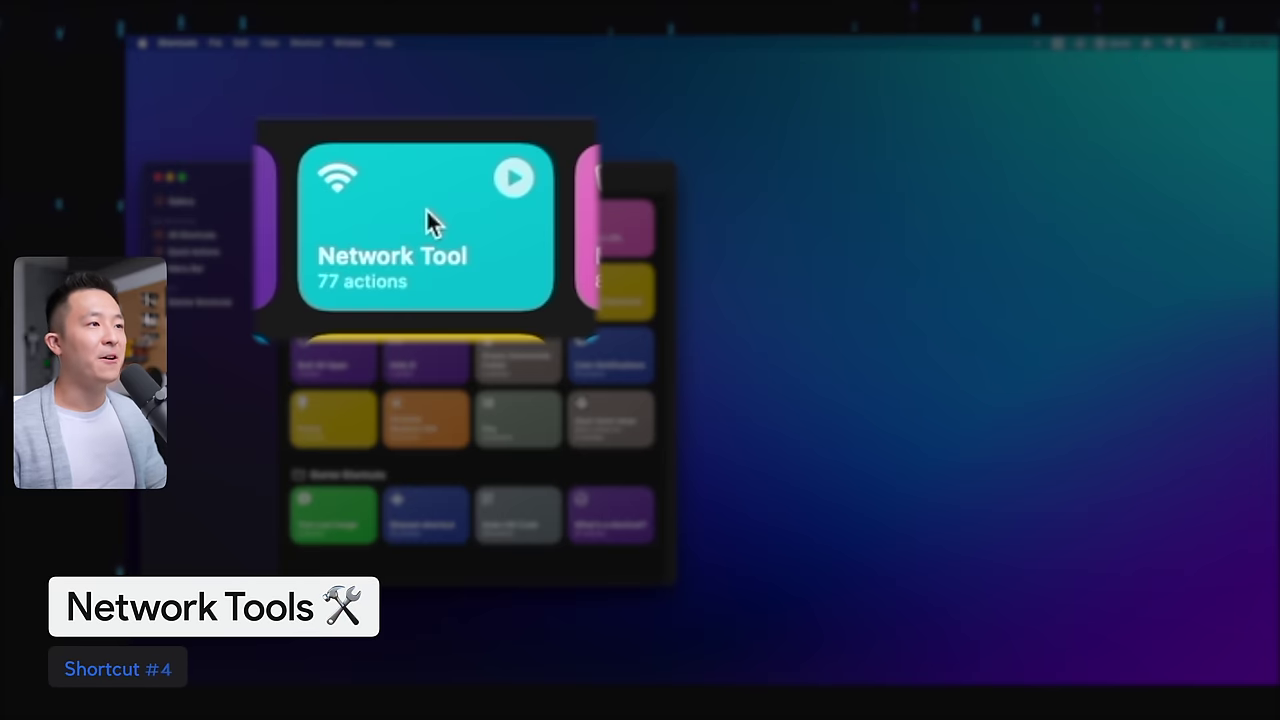
Step: Run Network Tool with 'Do a Speed test', then close the FAST results
{"action": "key", "text": "Return"}
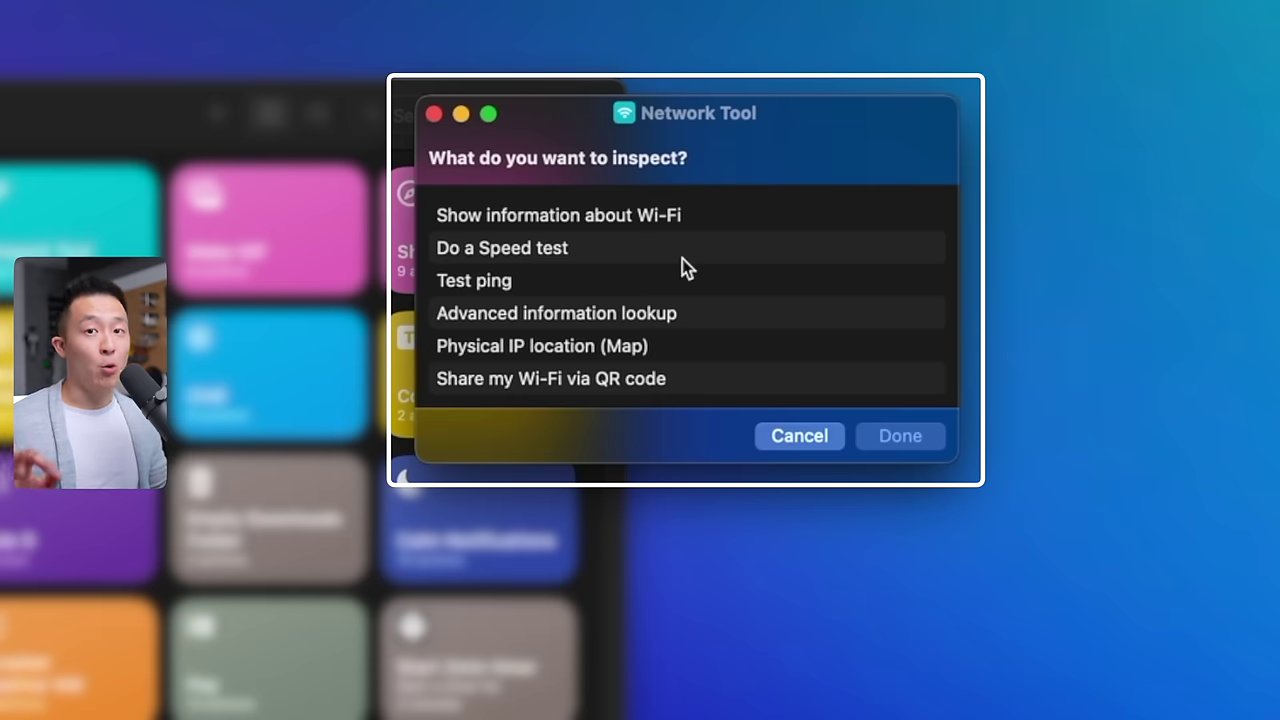
{"action": "left_click", "coordinate": [682, 255]}
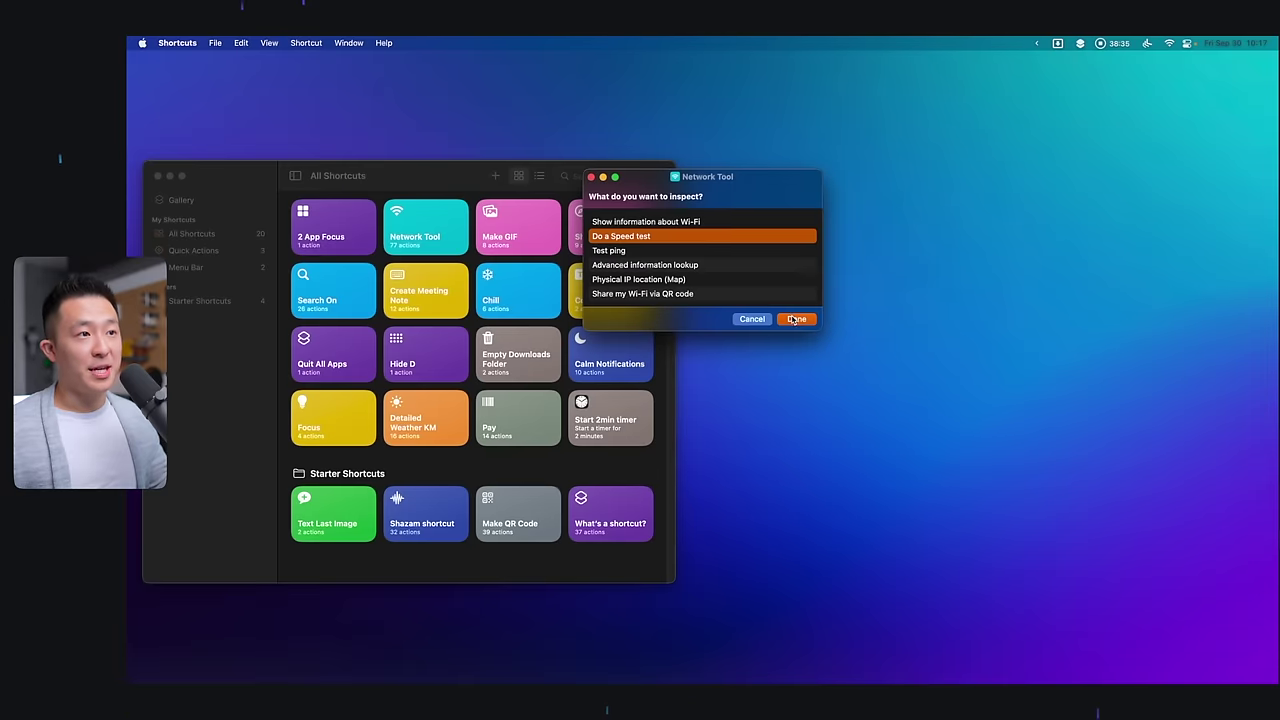
{"action": "left_click", "coordinate": [795, 319]}
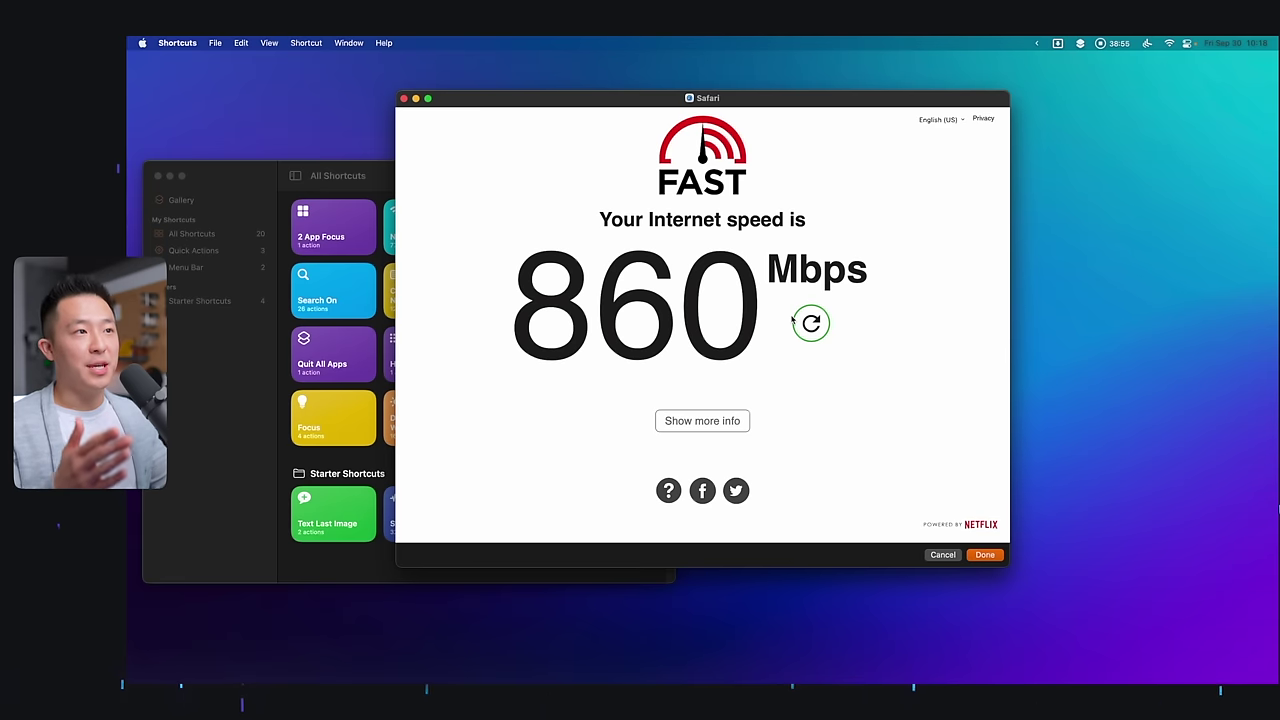
{"action": "left_click", "coordinate": [970, 556]}
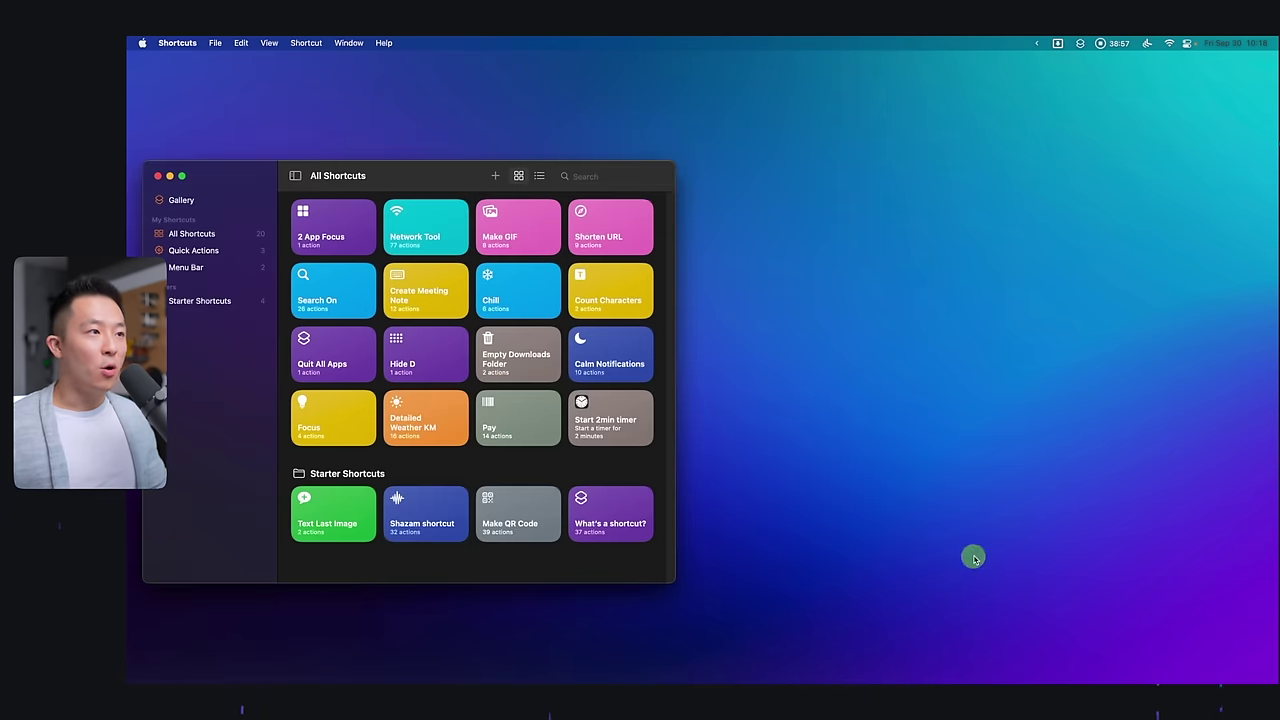
Step: Run Network Tool again from the launcher and choose 'Show information about Wi-Fi'
{"action": "key", "text": "super+space"}
{"action": "type", "text": "SC"}
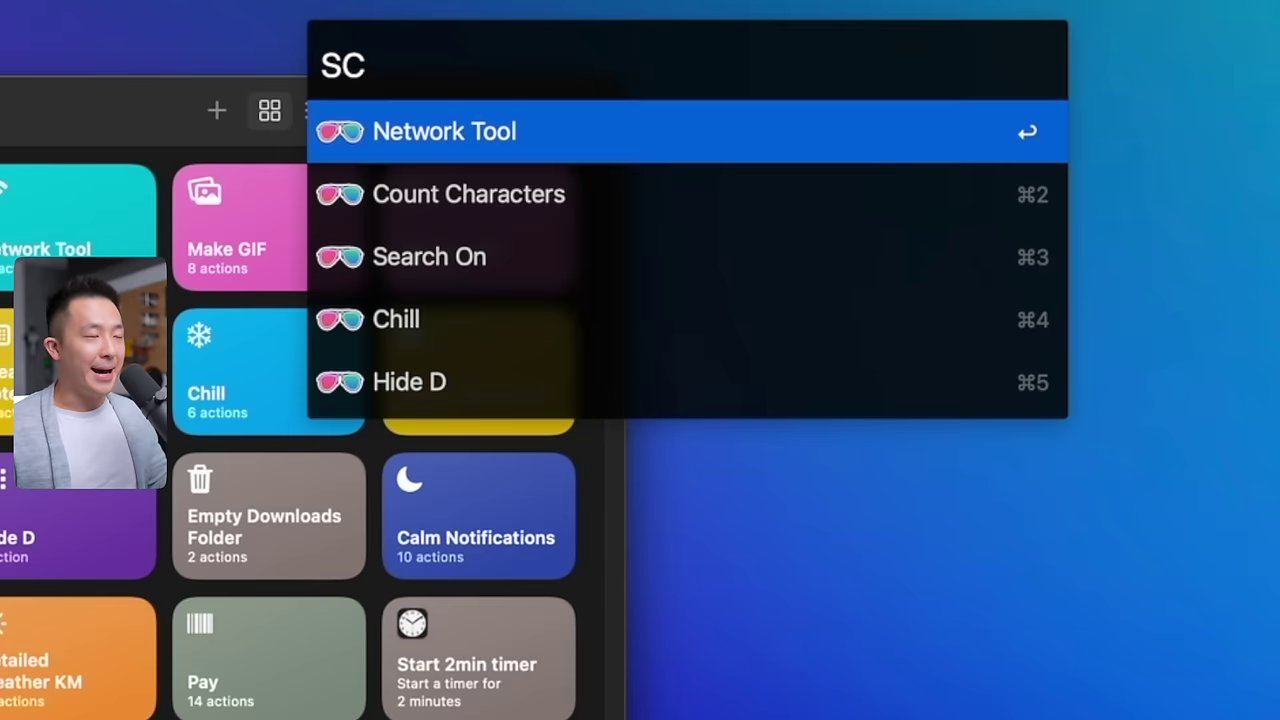
{"action": "key", "text": "Return"}
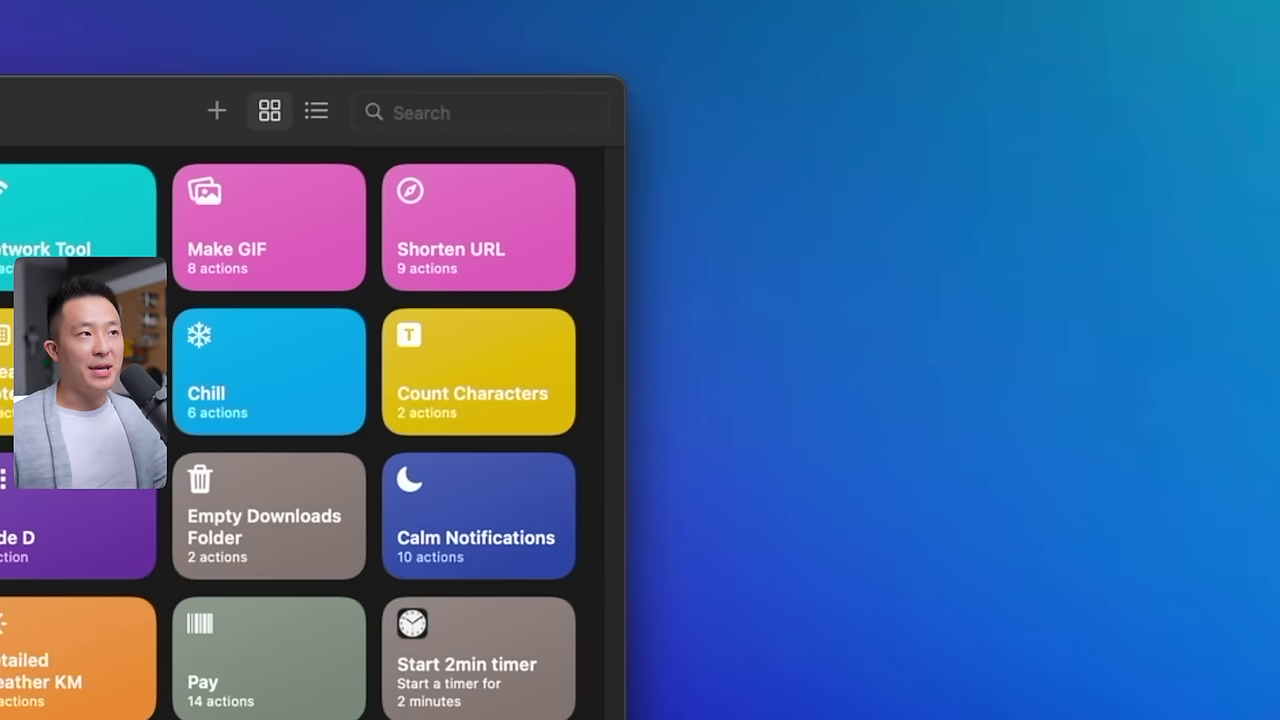
{"action": "left_click", "coordinate": [603, 222]}
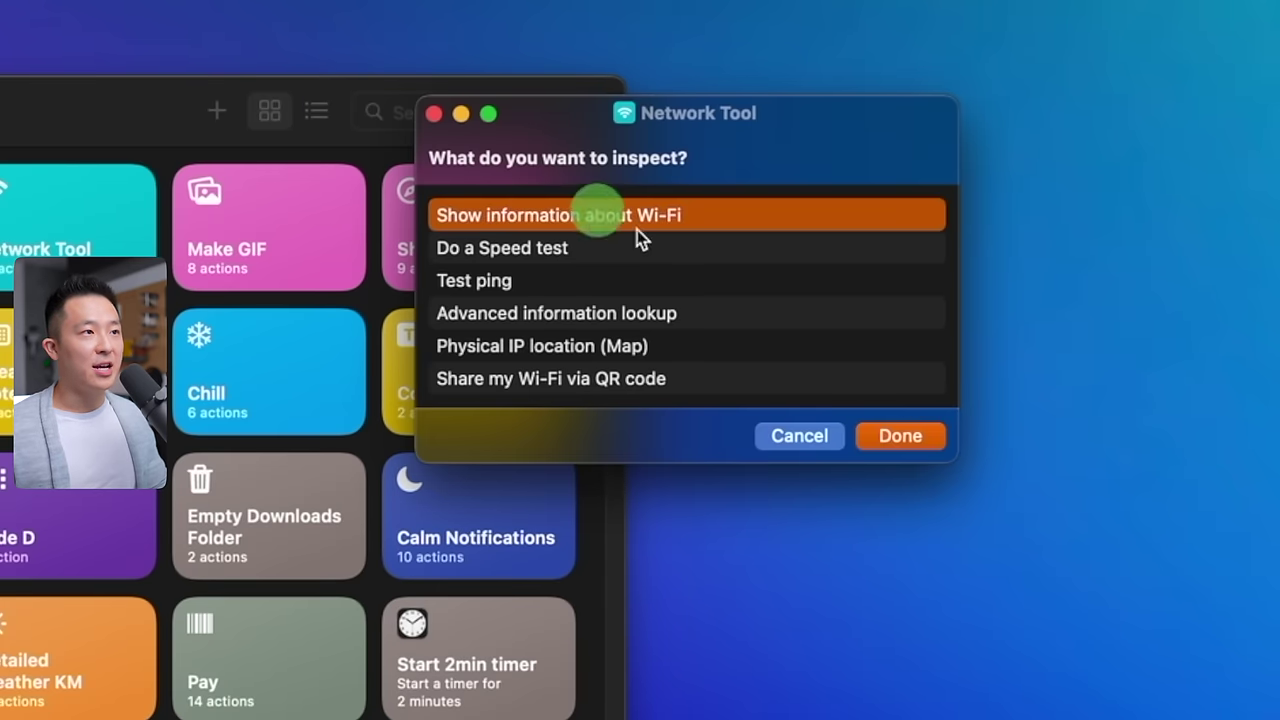
{"action": "left_click", "coordinate": [901, 435]}
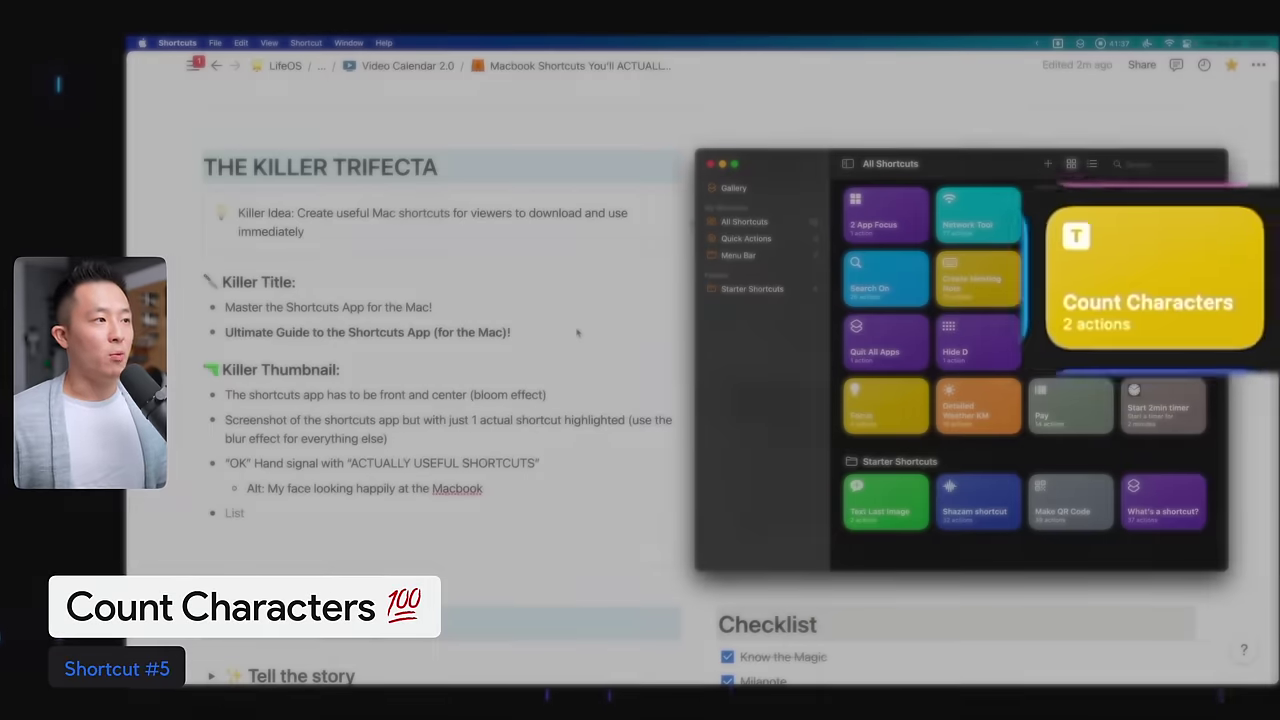
Step: Copy the 'Ultimate Guide…' Notion title and run Count Characters on it, reporting 50 characters
{"action": "left_click", "coordinate": [575, 334]}
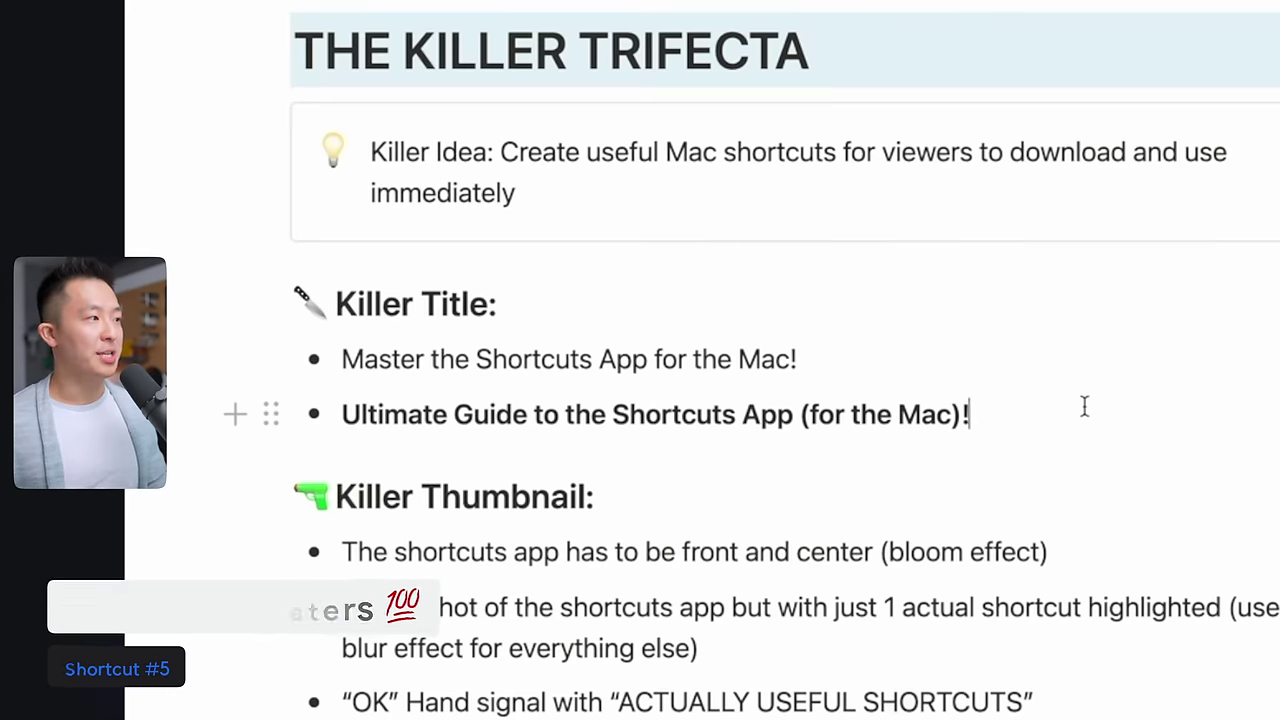
{"action": "triple_click", "coordinate": [563, 328]}
{"action": "key", "text": "super+c"}
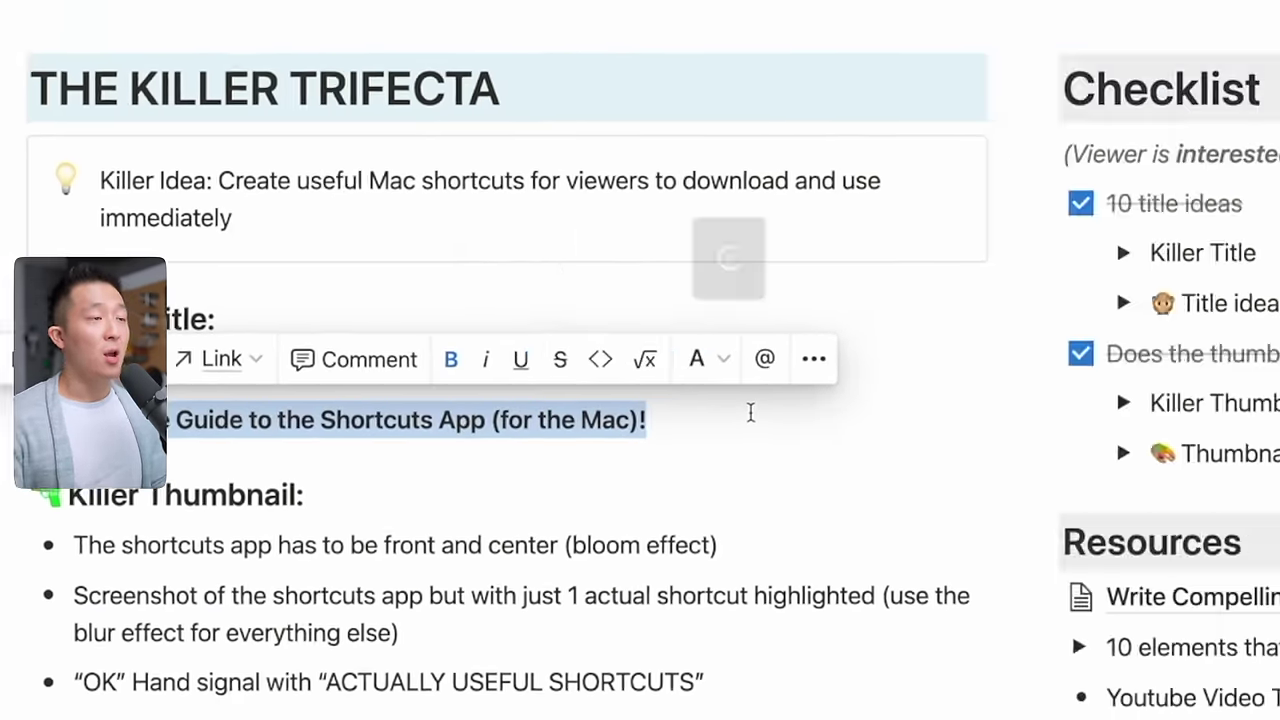
{"action": "key", "text": "alt+space"}
{"action": "type", "text": "sc"}
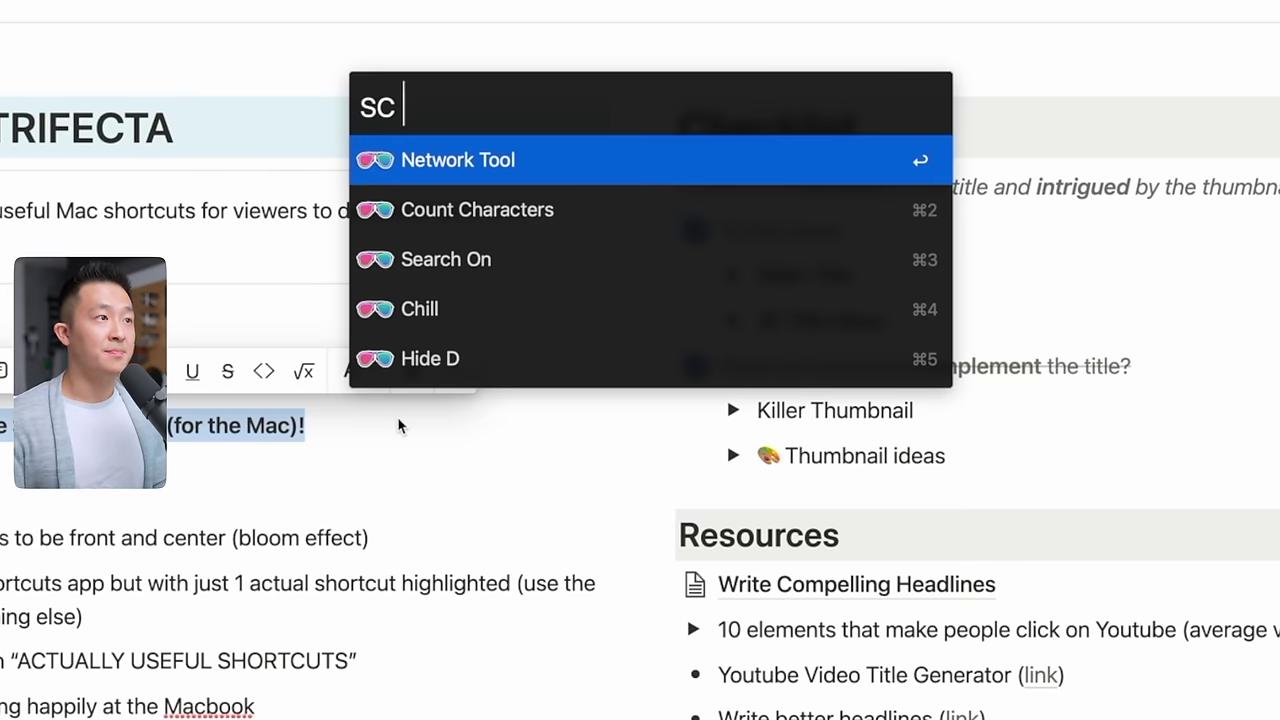
{"action": "key", "text": "super+2"}
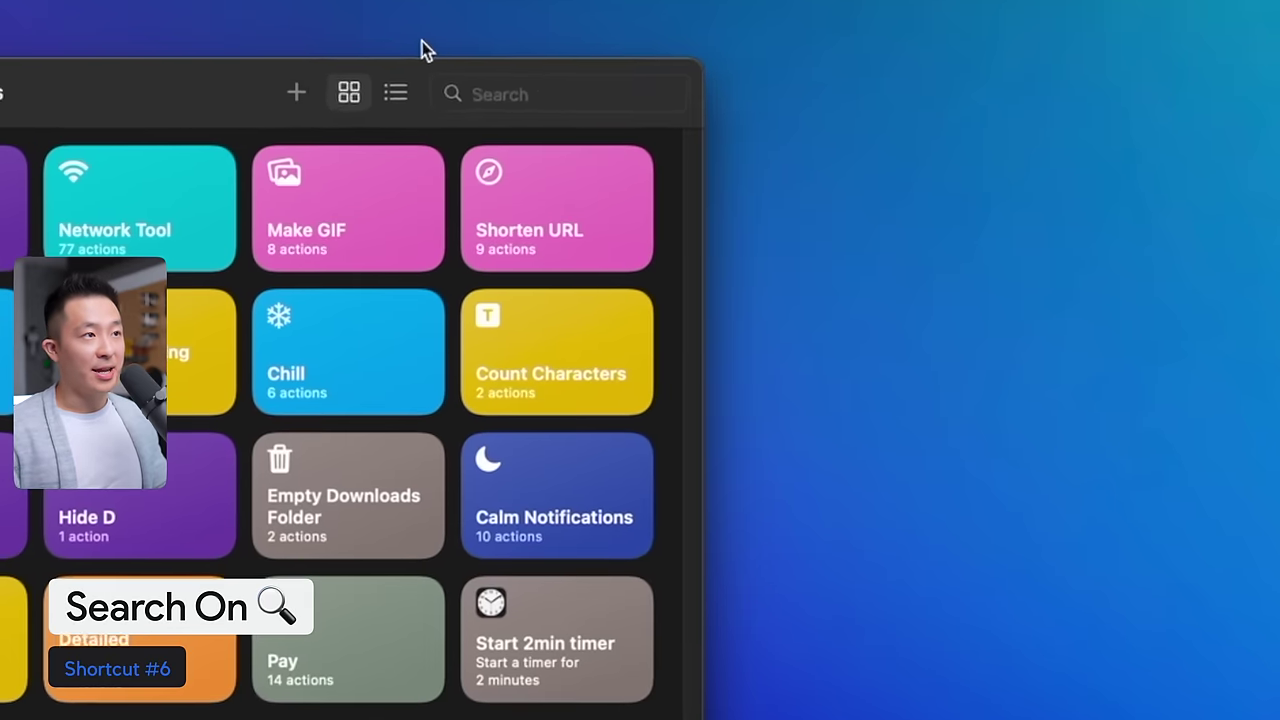
Step: Run Search On from the launcher with the query 'pixel 7 pro'
{"action": "key", "text": "super+space"}
{"action": "type", "text": "sc"}
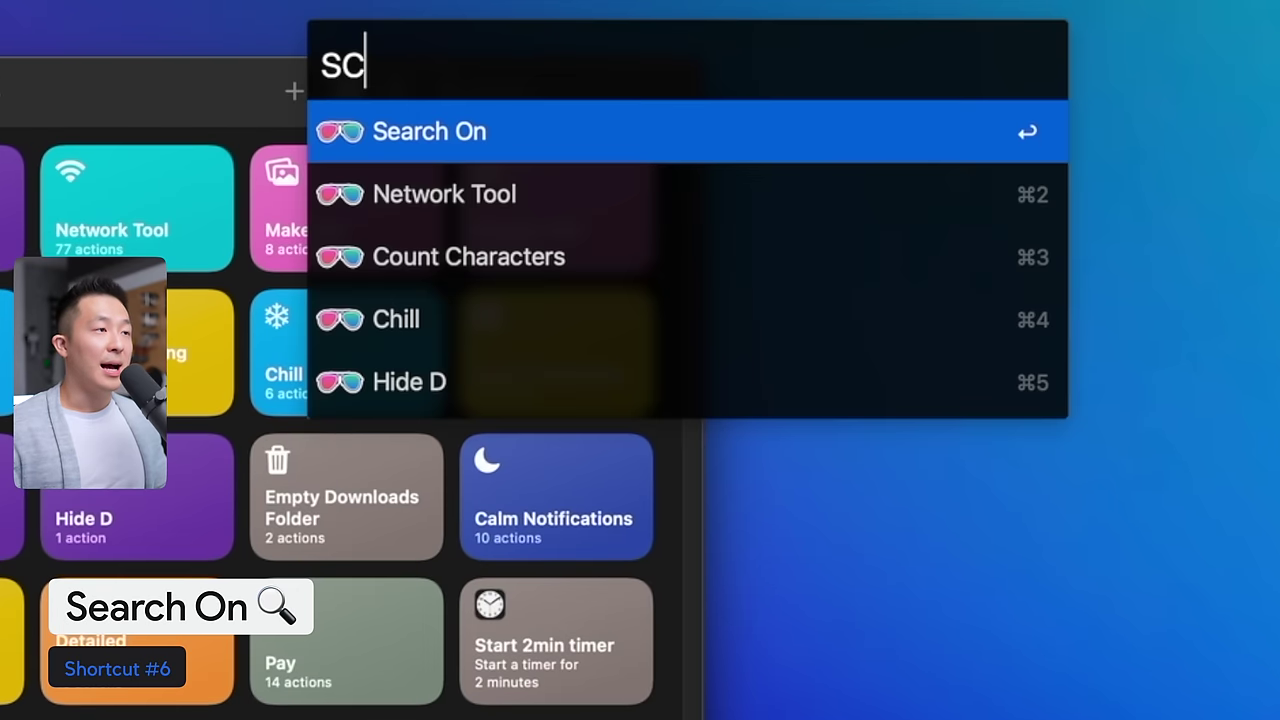
{"action": "key", "text": "Return"}
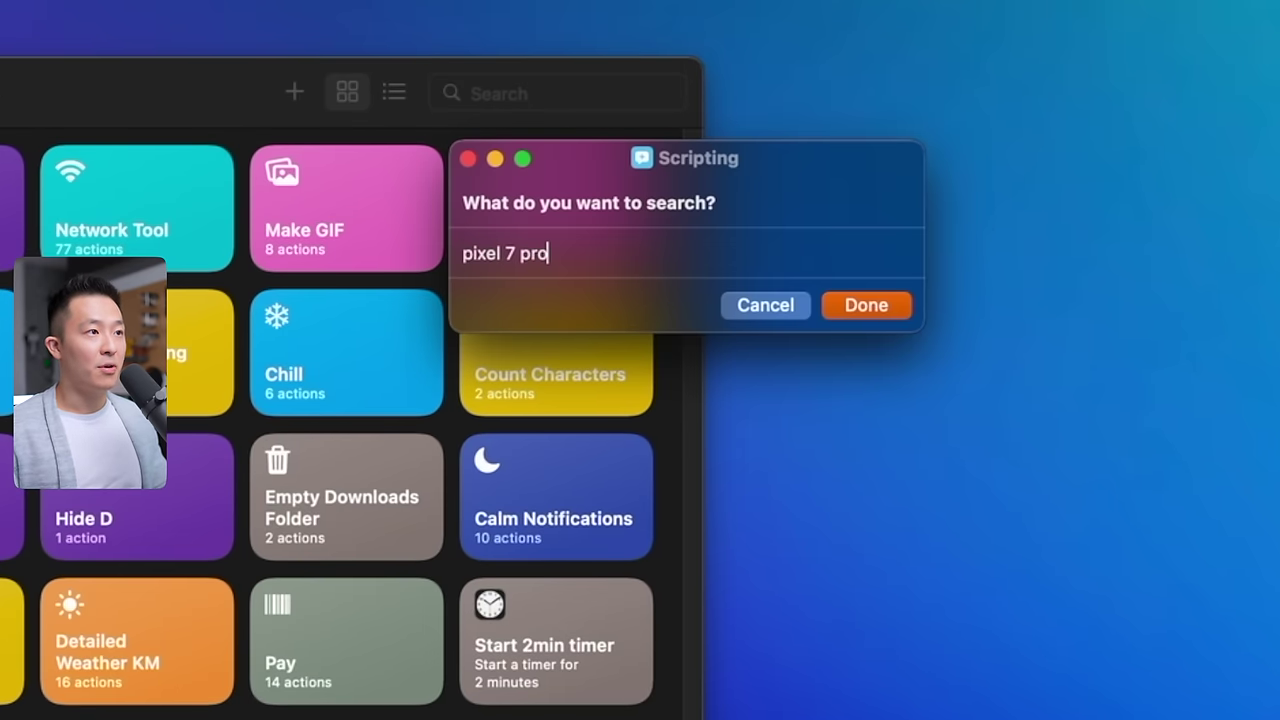
{"action": "key", "text": "Return"}
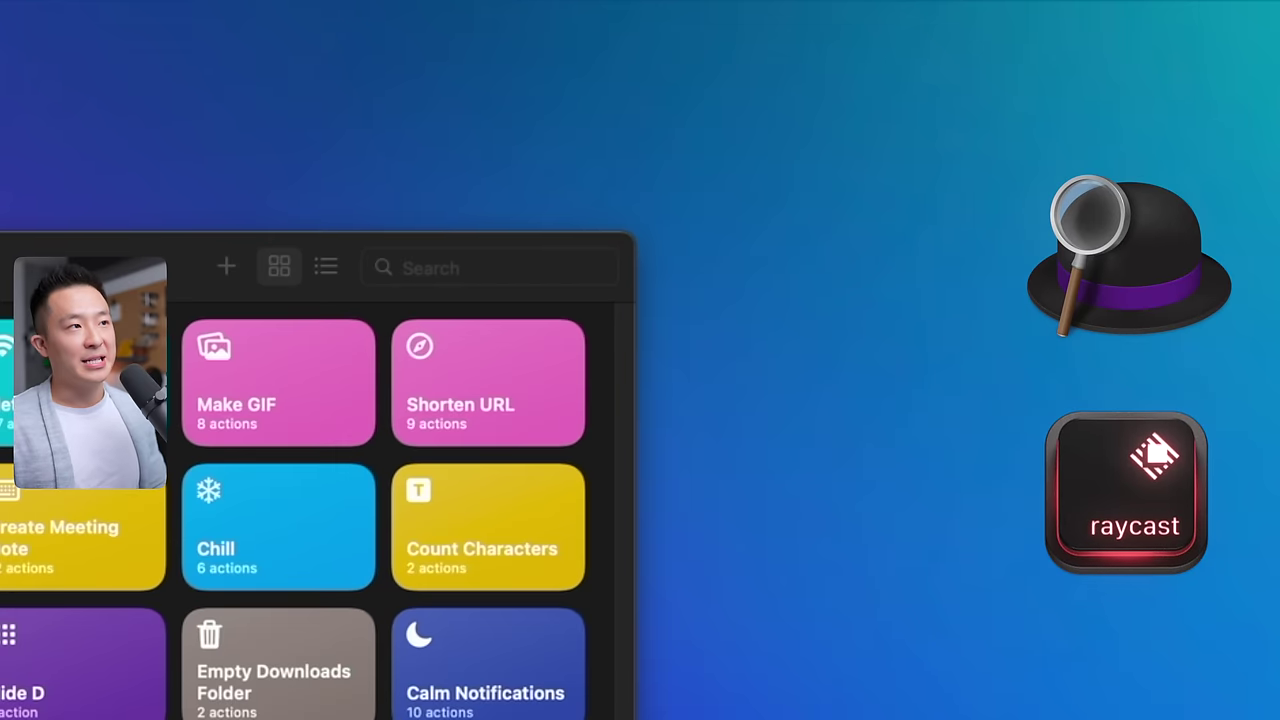
Step: Try Alfred's yt search keyword, then replace it with the wiki keyword
{"action": "key", "text": "alt+space"}
{"action": "type", "text": "yt"}
{"action": "key", "text": "super+a"}
{"action": "type", "text": "wiki"}
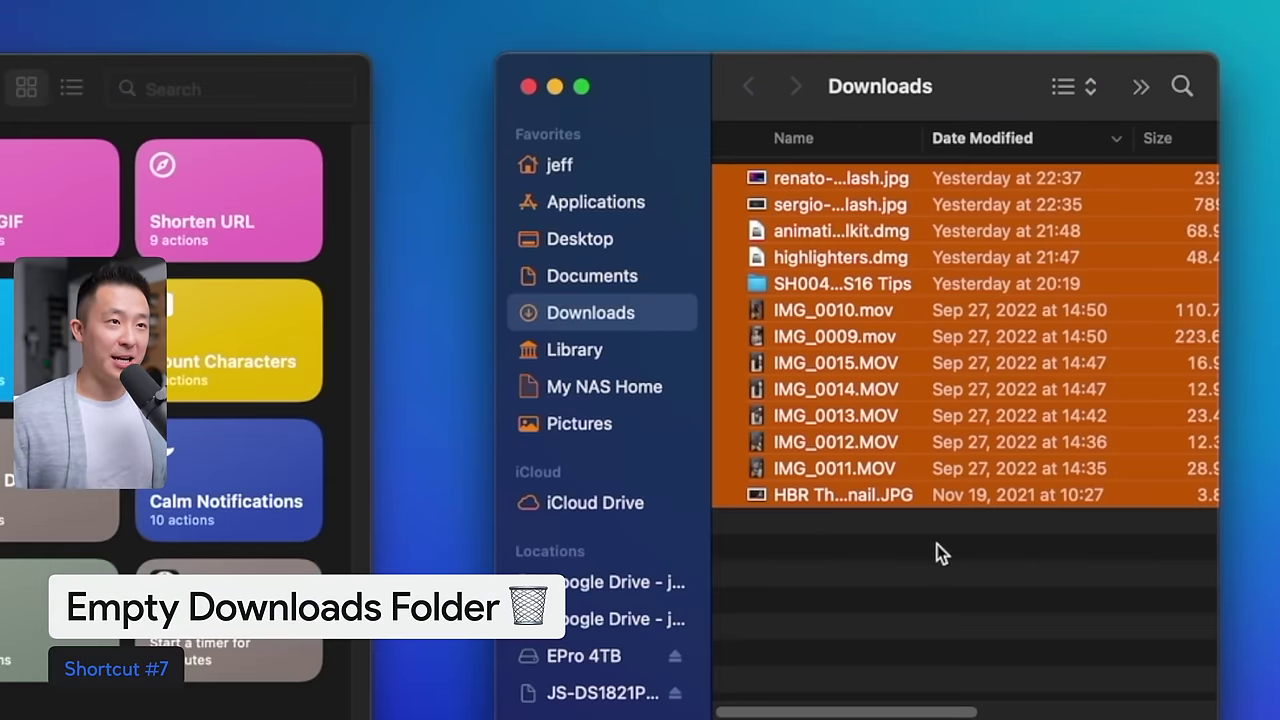
Step: Run Empty Downloads Folder via 'sc emp', bringing up the prompt to delete 13 files
{"action": "key", "text": "alt+space"}
{"action": "type", "text": "sc emp"}
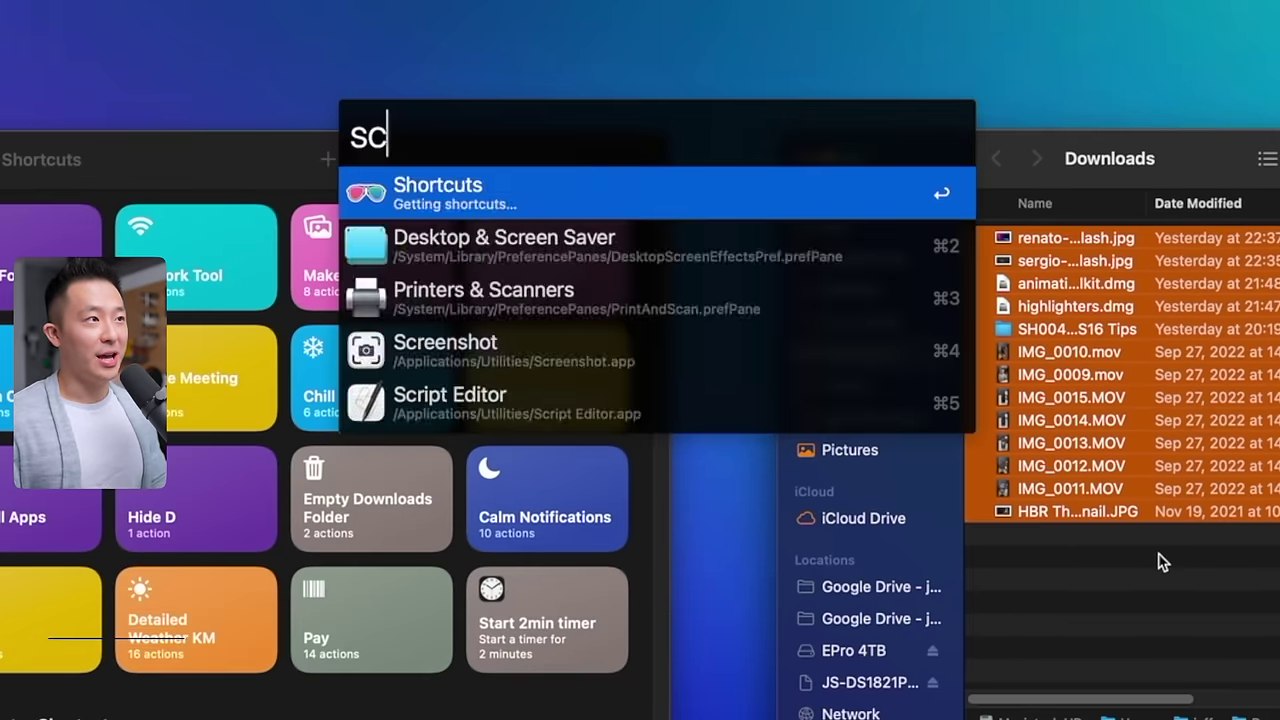
{"action": "key", "text": "Return"}
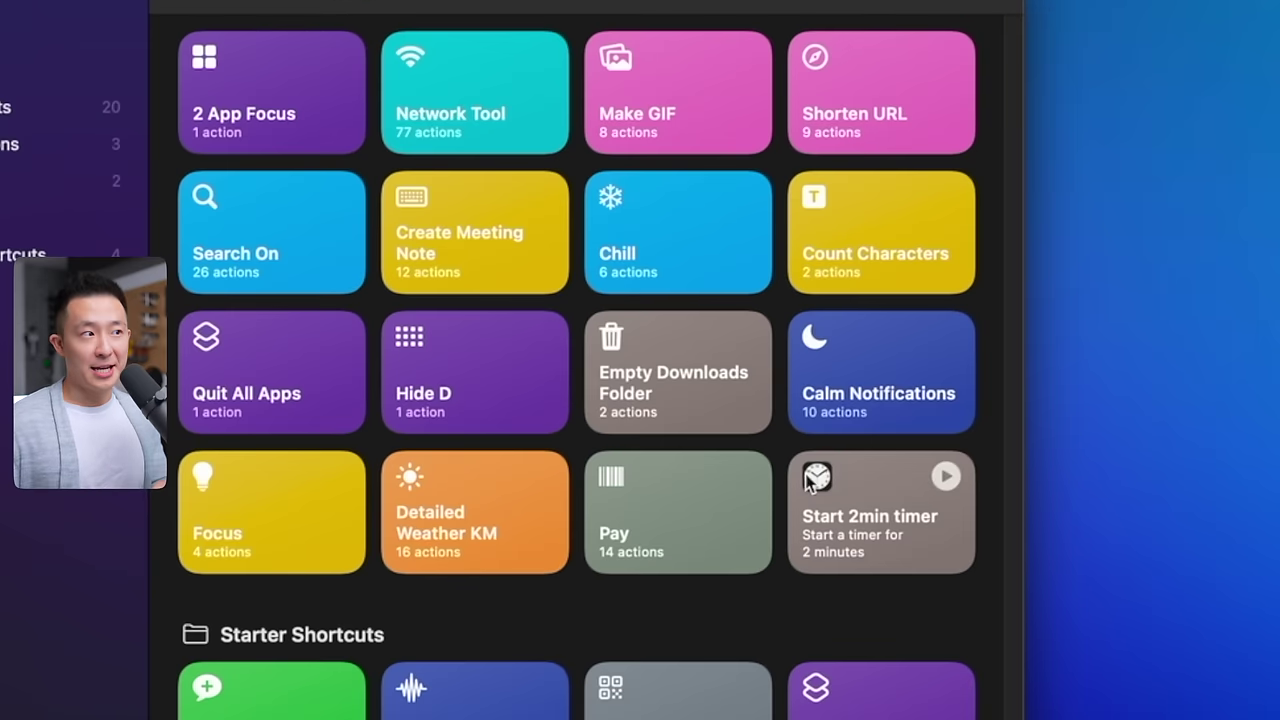
Step: Duplicate Empty Downloads Folder and point the copy's folder at Desktop instead of Downloads
{"action": "right_click", "coordinate": [678, 371]}
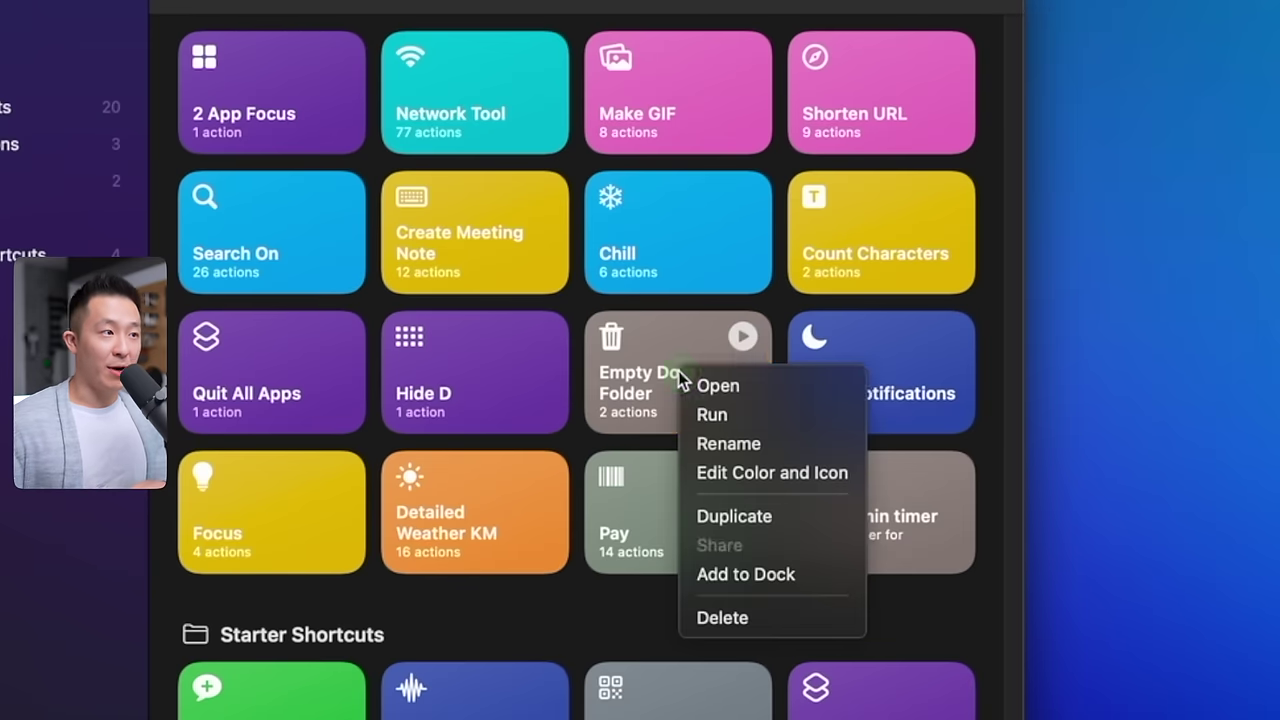
{"action": "left_click", "coordinate": [758, 515]}
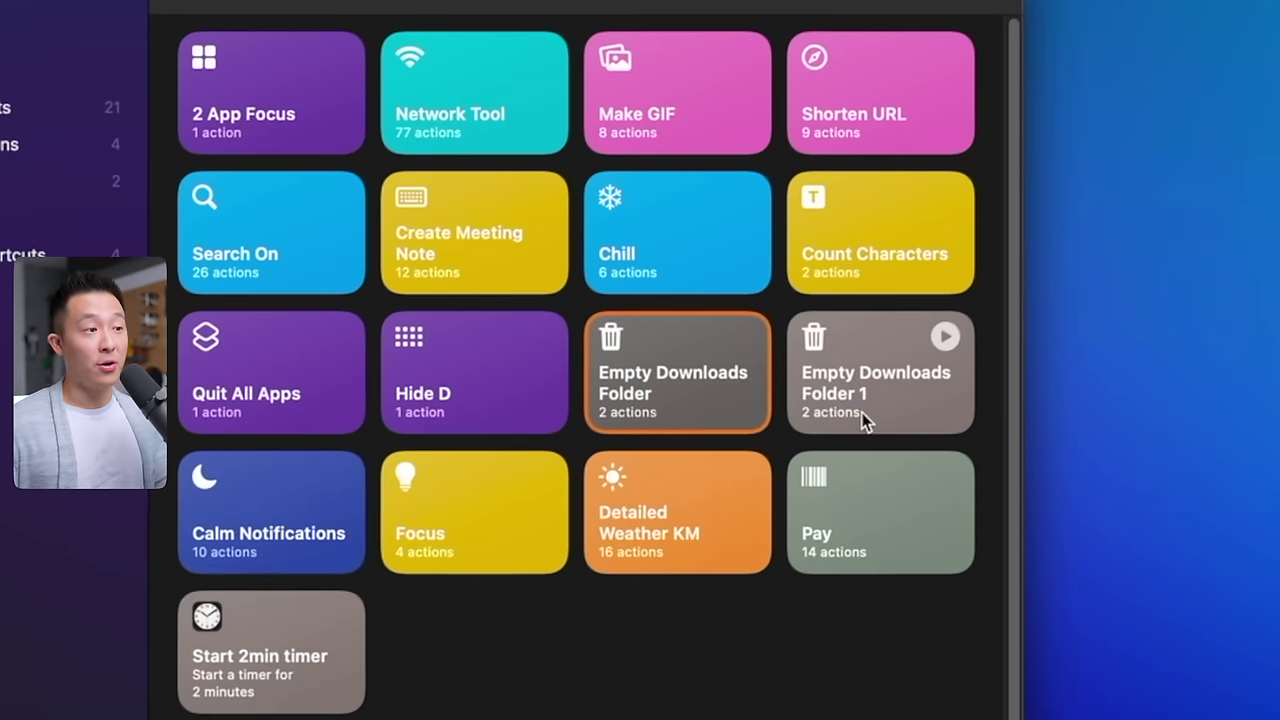
{"action": "double_click", "coordinate": [860, 410]}
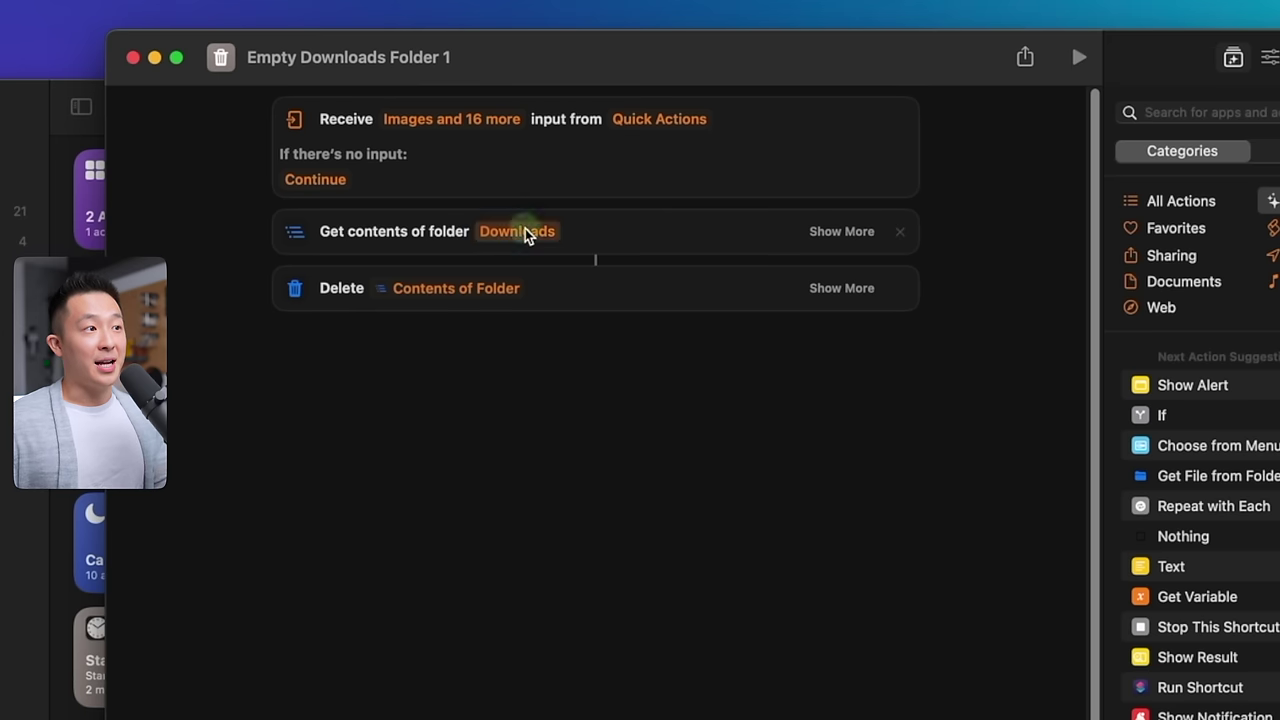
{"action": "left_click", "coordinate": [528, 233]}
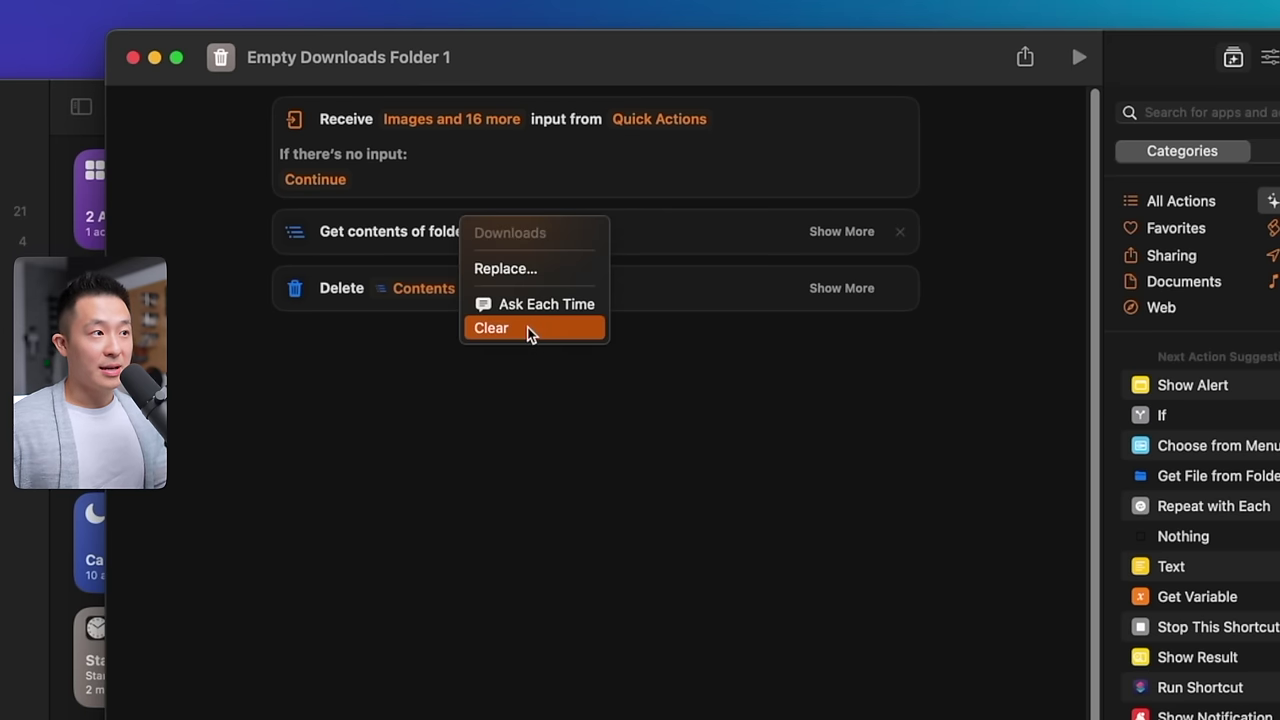
{"action": "left_click", "coordinate": [526, 329]}
{"action": "left_click", "coordinate": [512, 235]}
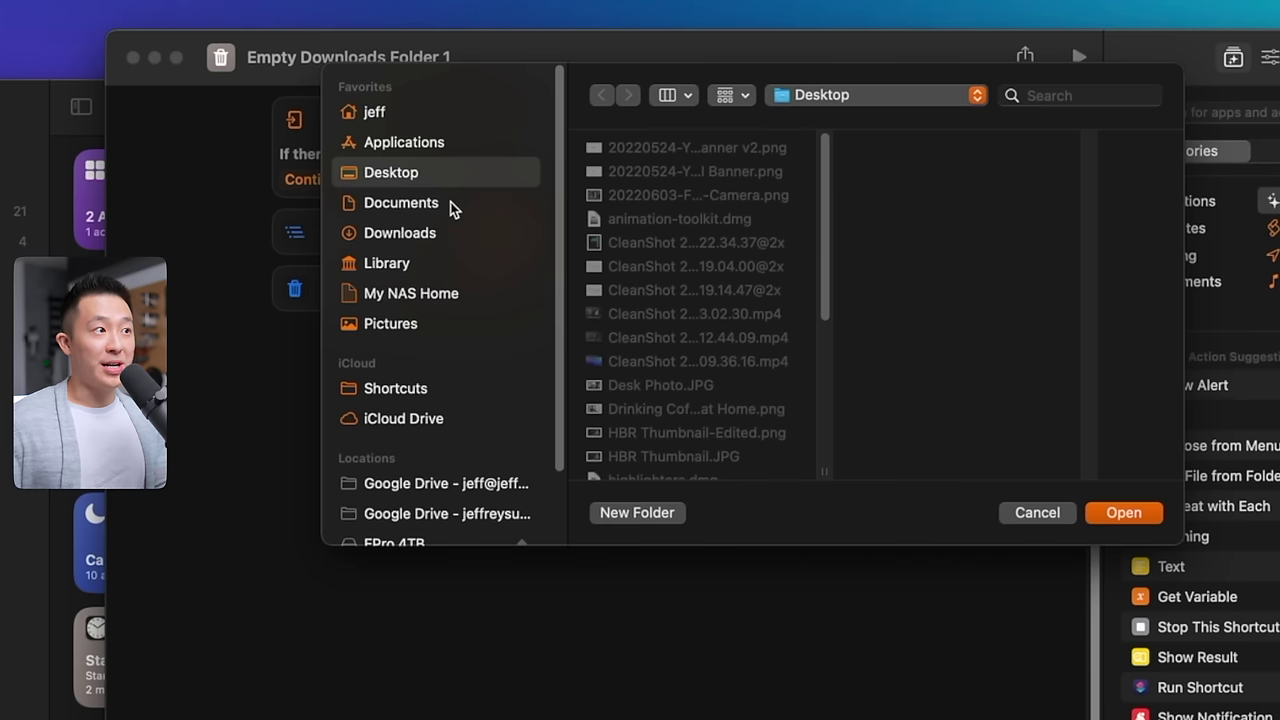
{"action": "left_click", "coordinate": [1121, 513]}
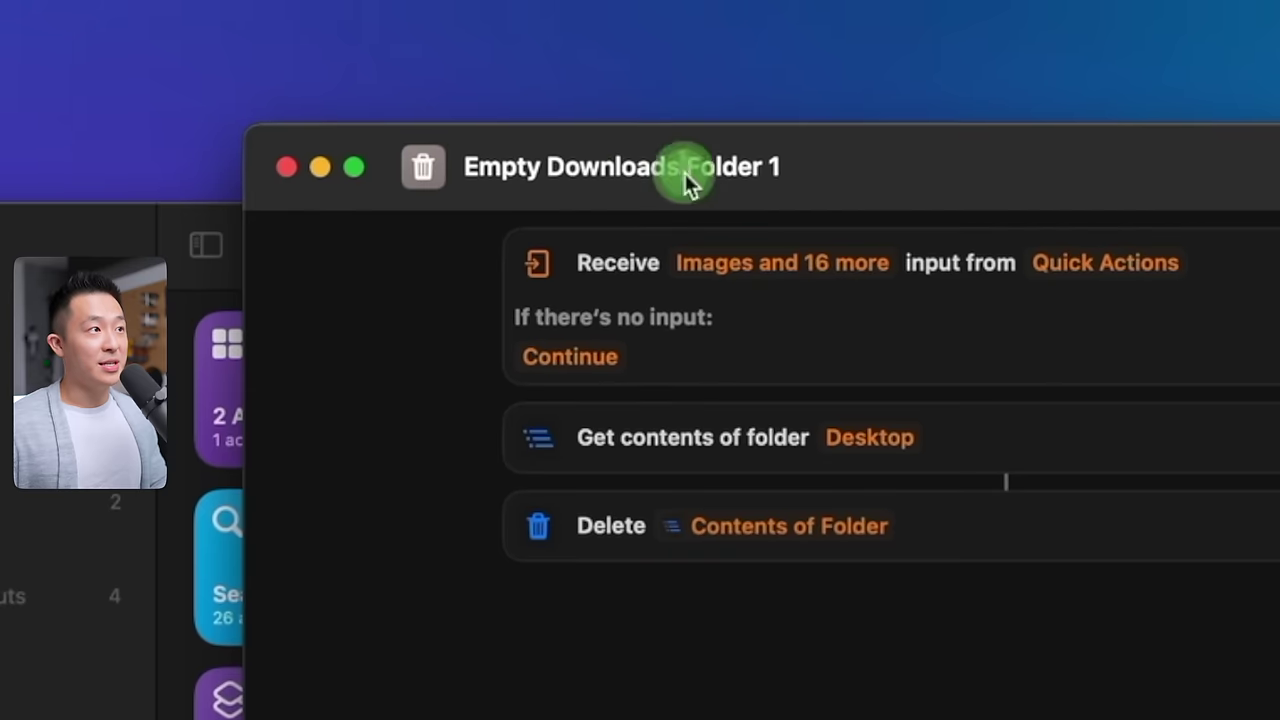
Step: Replace the copied shortcut's name, starting to type 'Clear D'
{"action": "left_click", "coordinate": [685, 173]}
{"action": "key", "text": "super+a"}
{"action": "type", "text": "Clear D"}
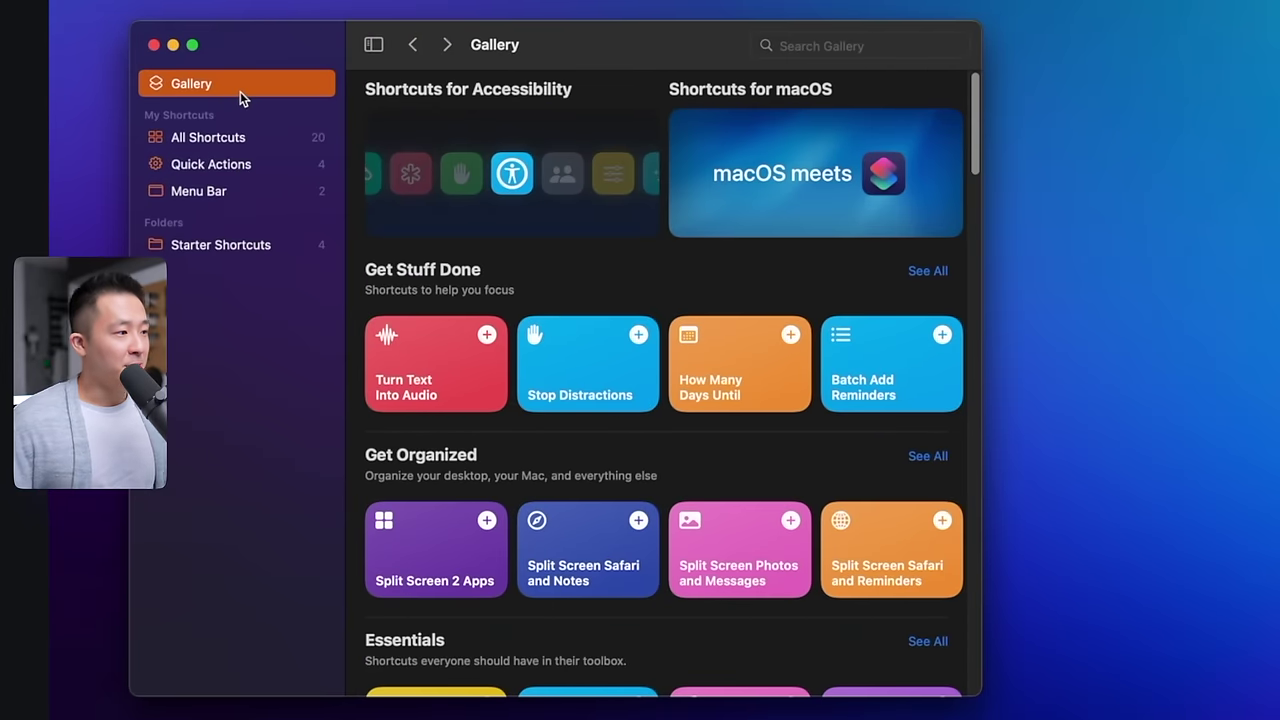
Step: Add Split Screen 2 Apps from the Gallery without choosing apps, then return to All Shortcuts
{"action": "left_click", "coordinate": [428, 588]}
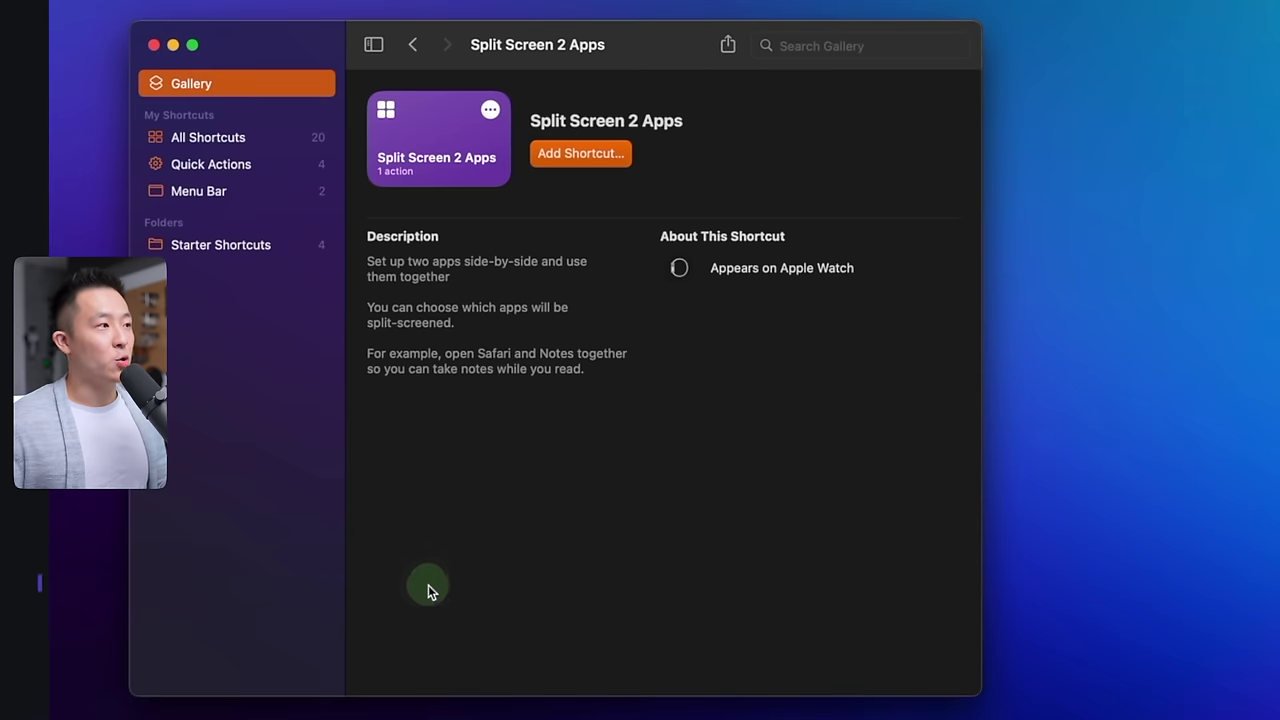
{"action": "left_click", "coordinate": [599, 151]}
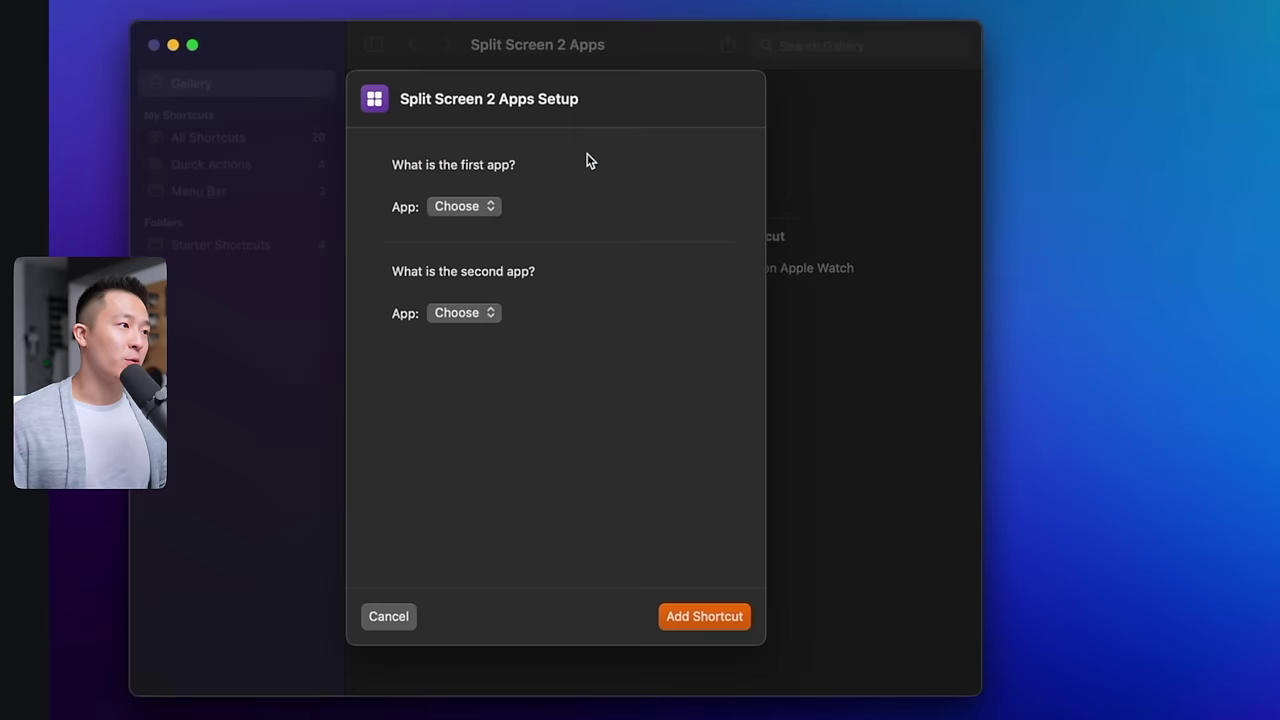
{"action": "left_click", "coordinate": [705, 616]}
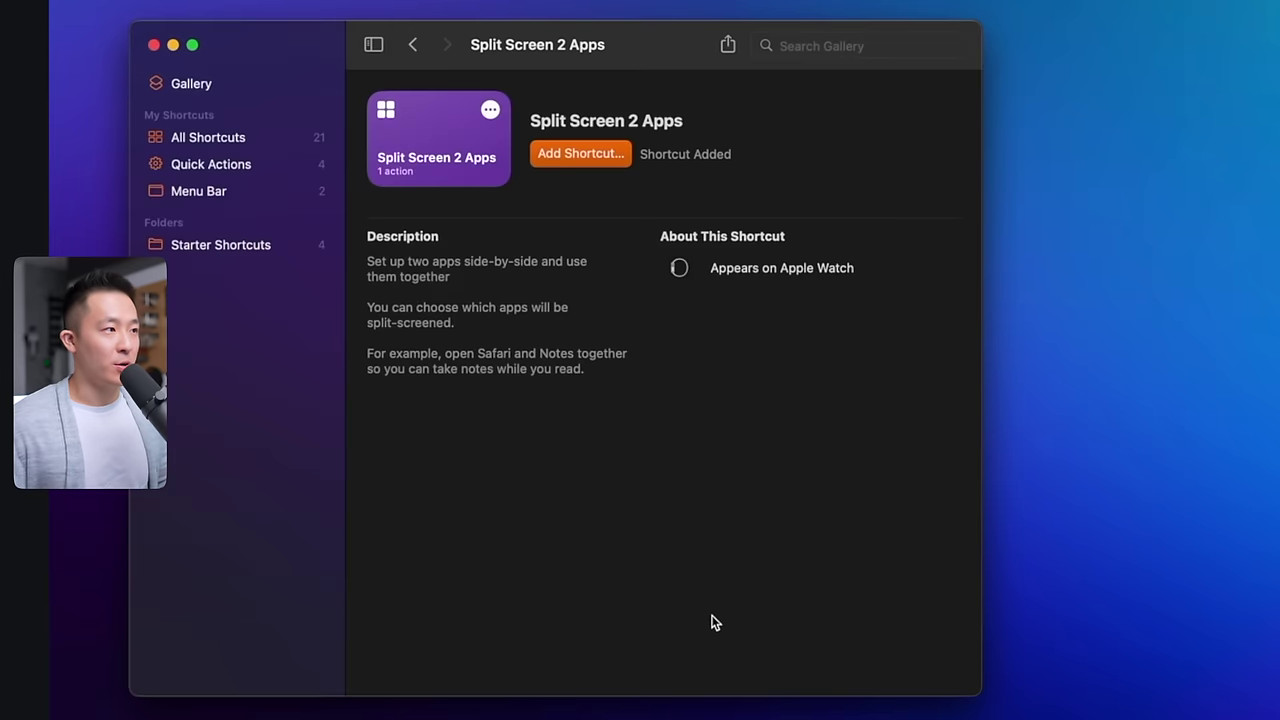
{"action": "left_click", "coordinate": [263, 137]}
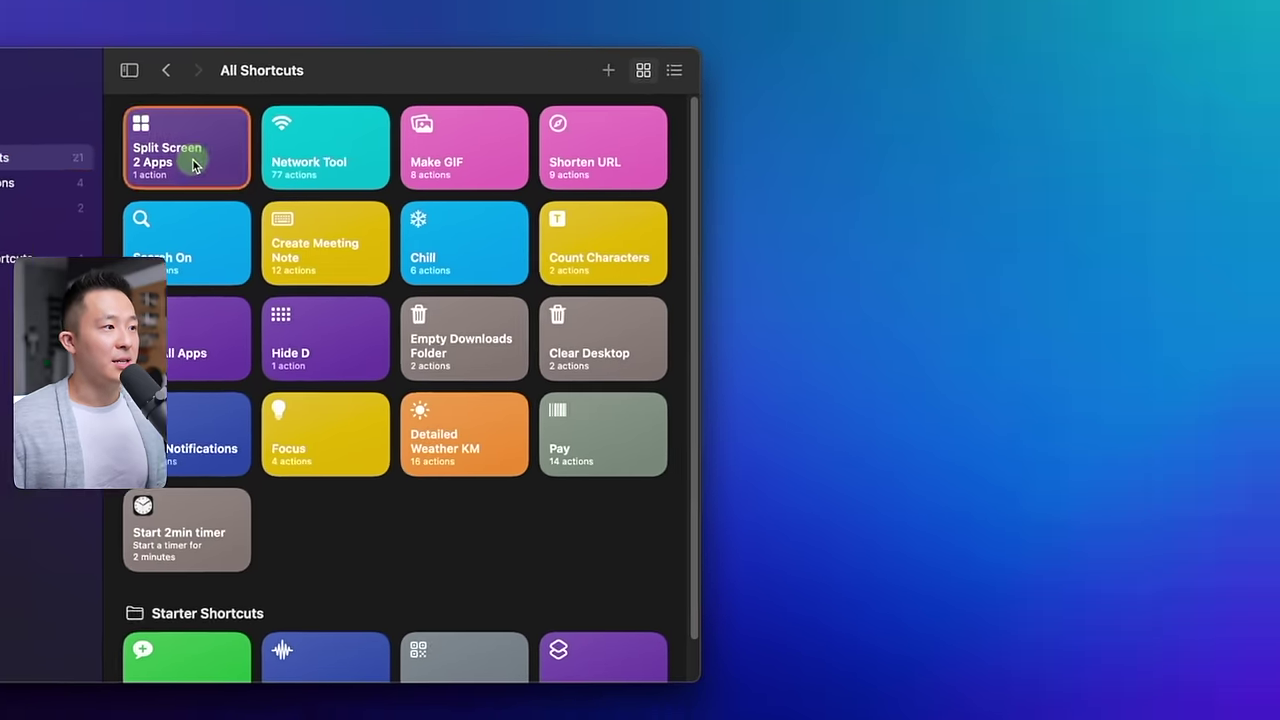
Step: Add a Hide App action above the split-screen step, set to hide All Apps
{"action": "double_click", "coordinate": [439, 135]}
{"action": "left_click", "coordinate": [1137, 77]}
{"action": "type", "text": "hide app"}
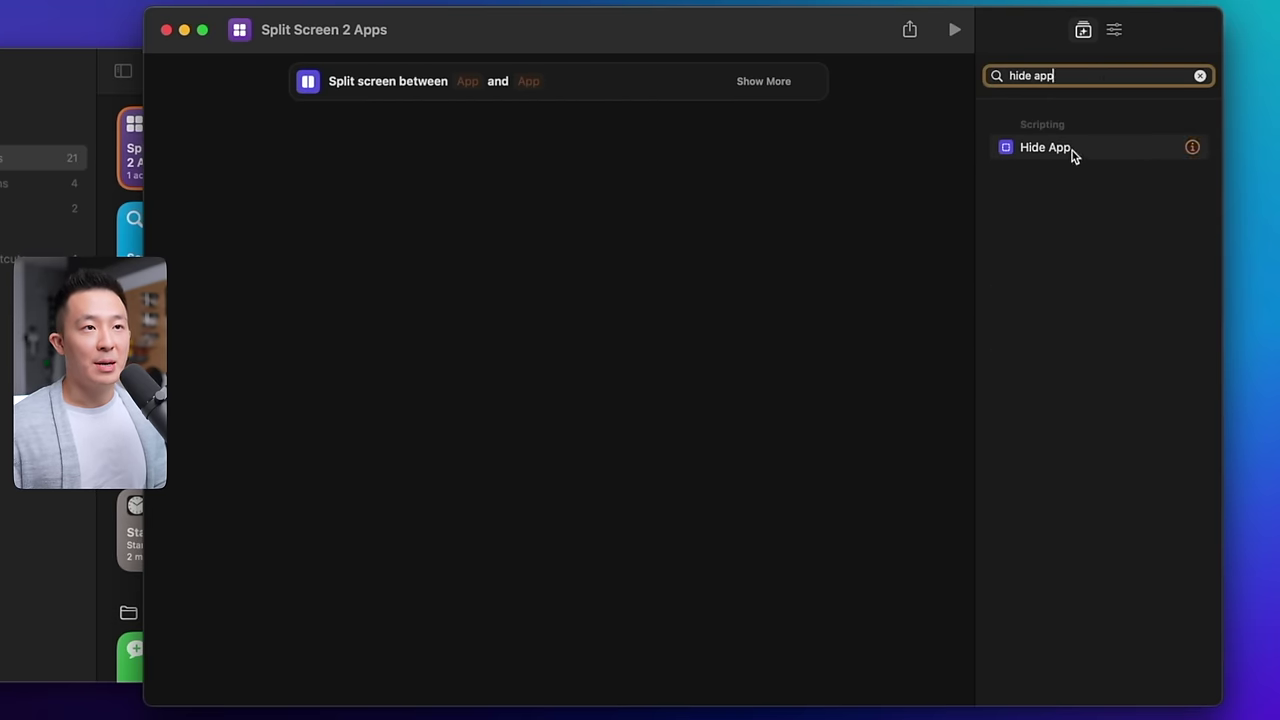
{"action": "double_click", "coordinate": [1045, 147]}
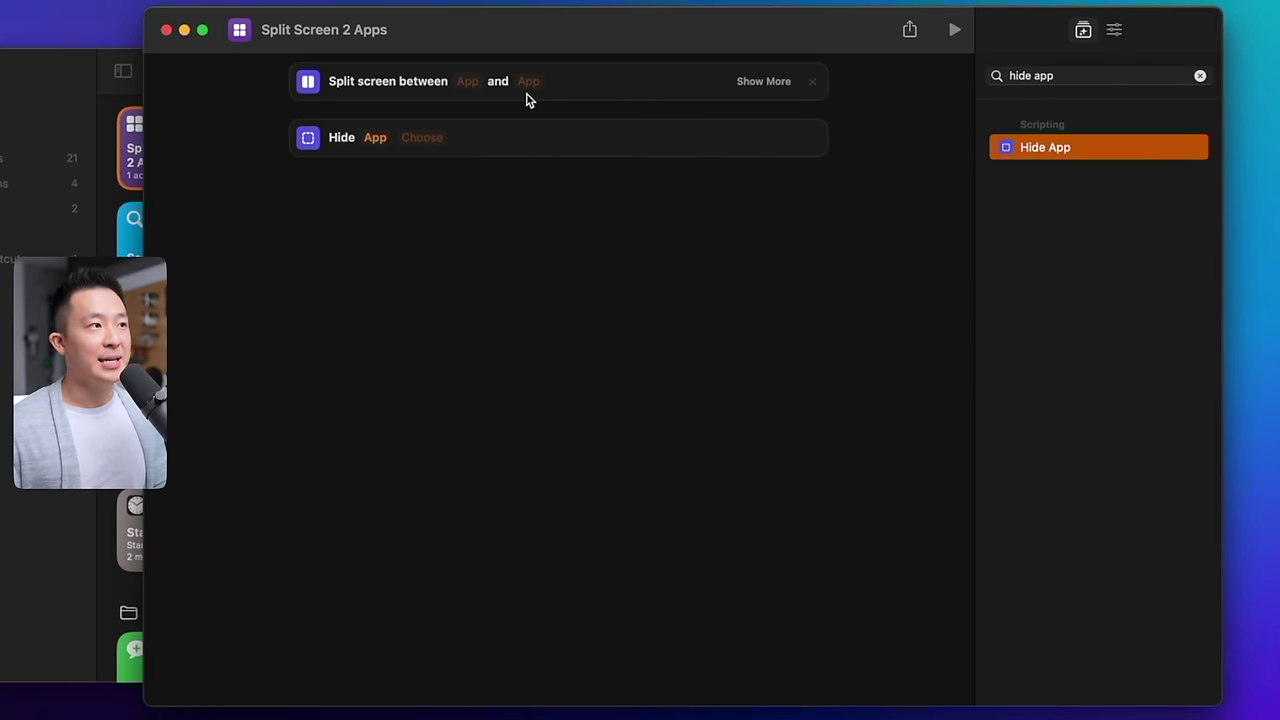
{"action": "left_click", "coordinate": [510, 122]}
{"action": "left_click_drag", "start_coordinate": [510, 122], "coordinate": [508, 73]}
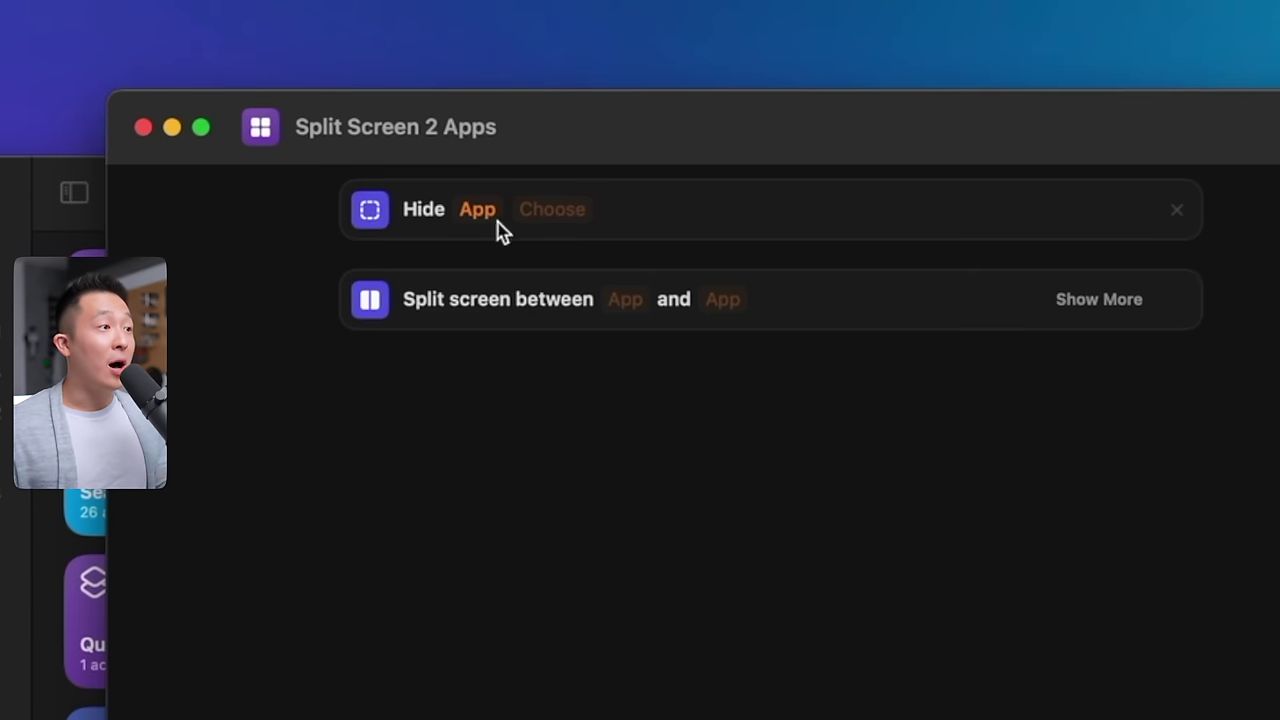
{"action": "left_click", "coordinate": [499, 226]}
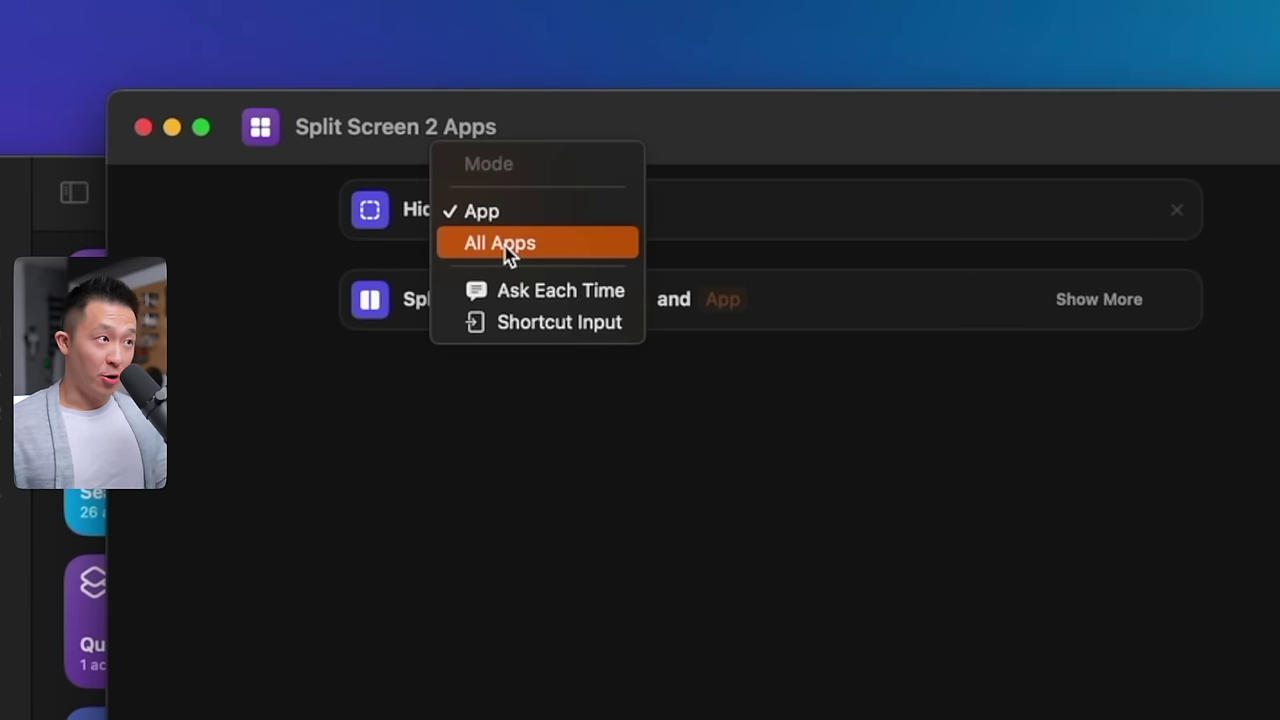
{"action": "left_click", "coordinate": [504, 245]}
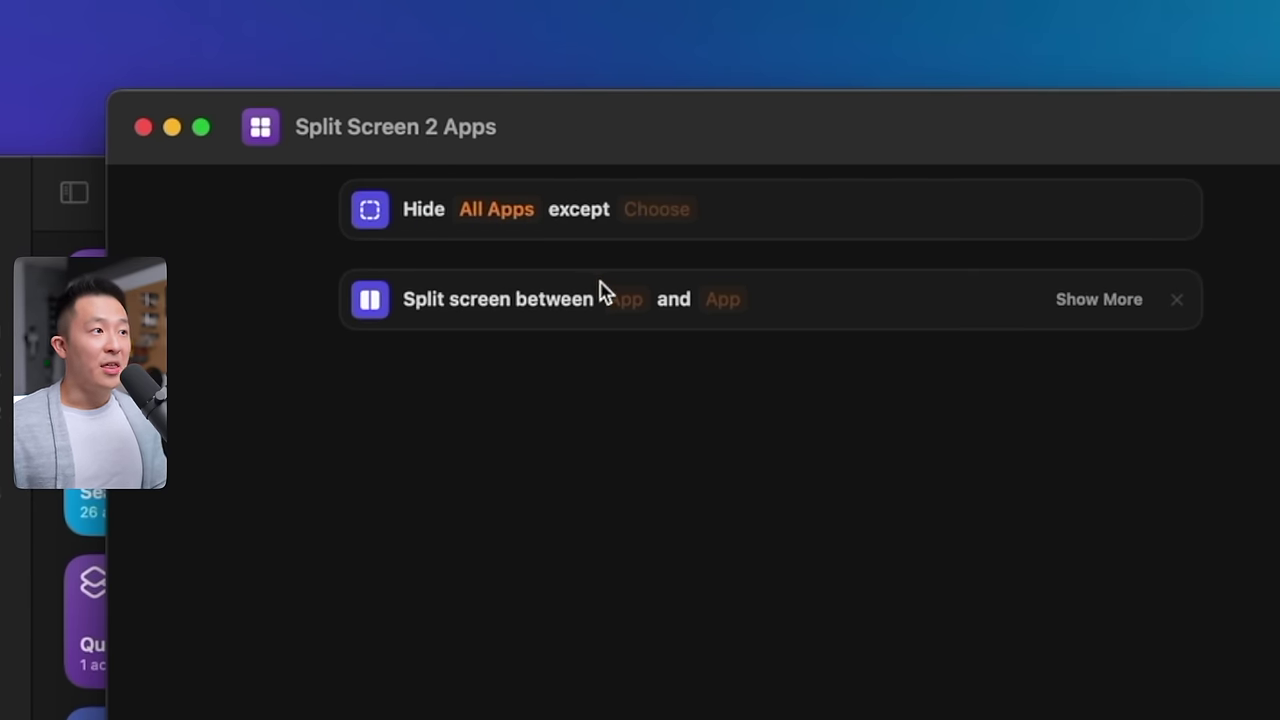
Step: Set the split-screen apps to Notion and Google Chrome
{"action": "left_click", "coordinate": [627, 300]}
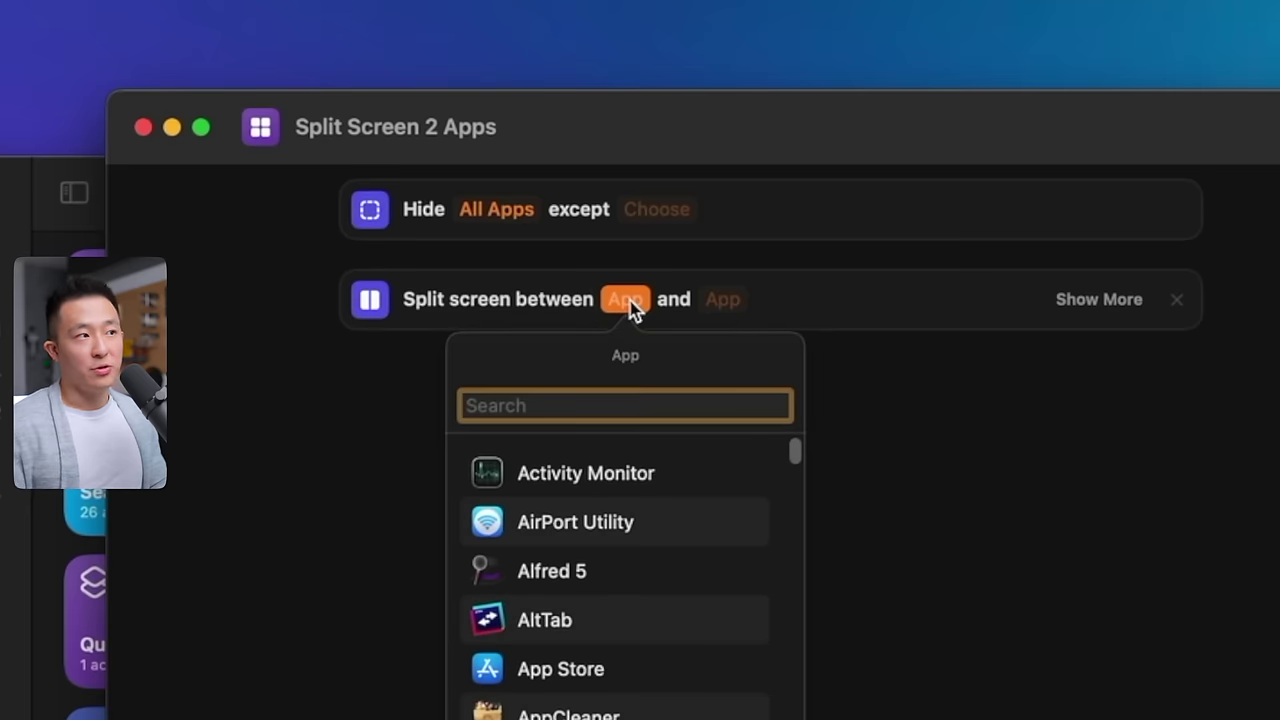
{"action": "type", "text": "notion"}
{"action": "left_click", "coordinate": [672, 478]}
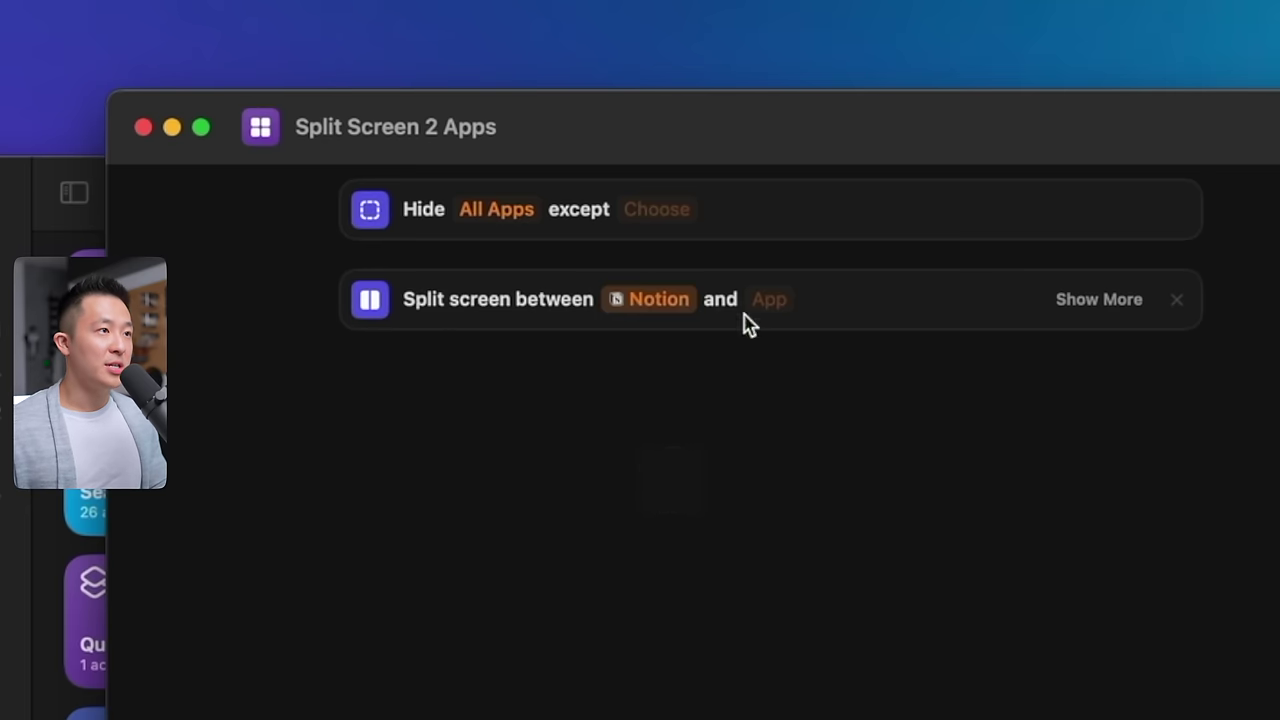
{"action": "left_click", "coordinate": [765, 303]}
{"action": "type", "text": "Chrome"}
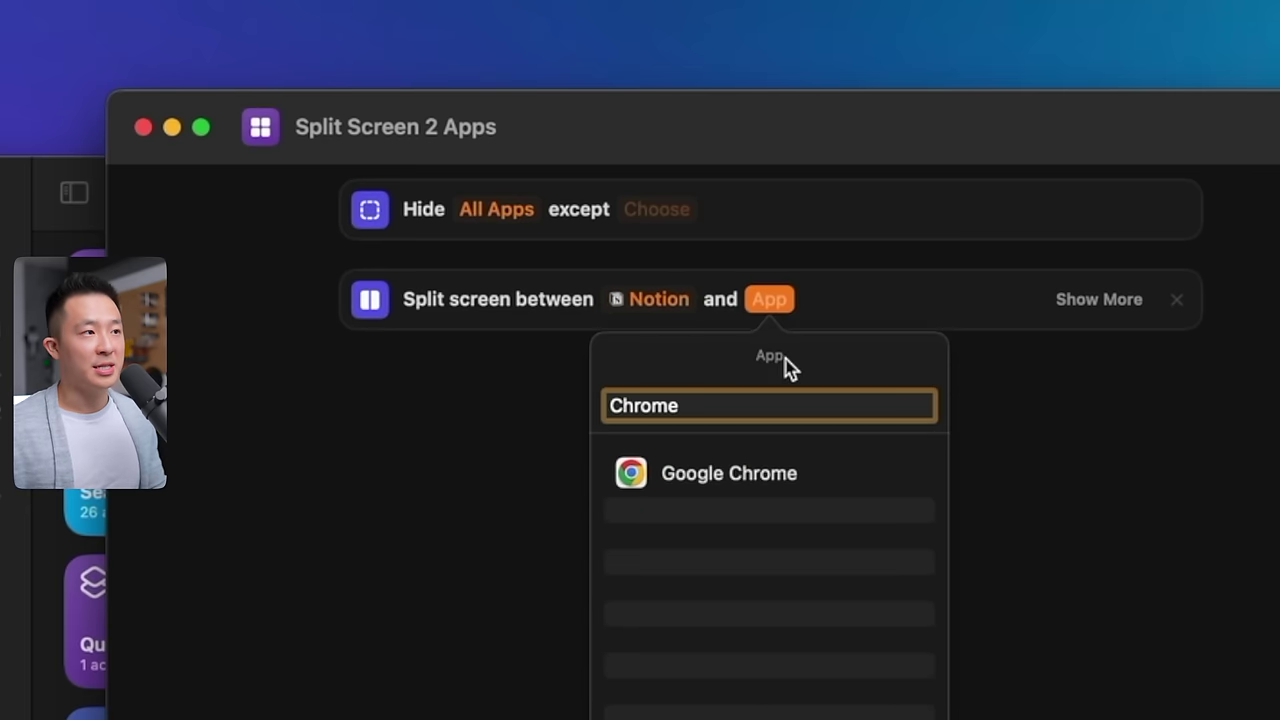
{"action": "left_click", "coordinate": [771, 473]}
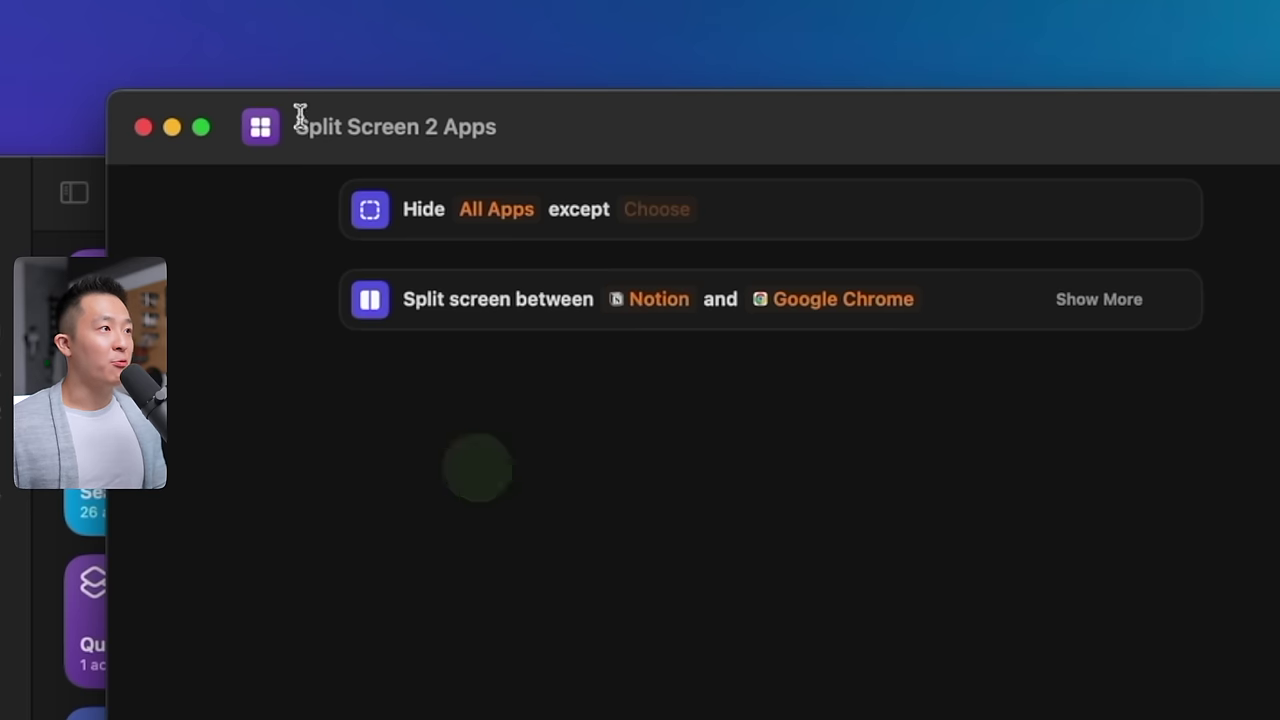
Step: Rename the shortcut to '2 App Focus' and view the split-screen step's Ratio options
{"action": "left_click", "coordinate": [354, 126]}
{"action": "left_click", "coordinate": [358, 130]}
{"action": "type", "text": "2 App Focus"}
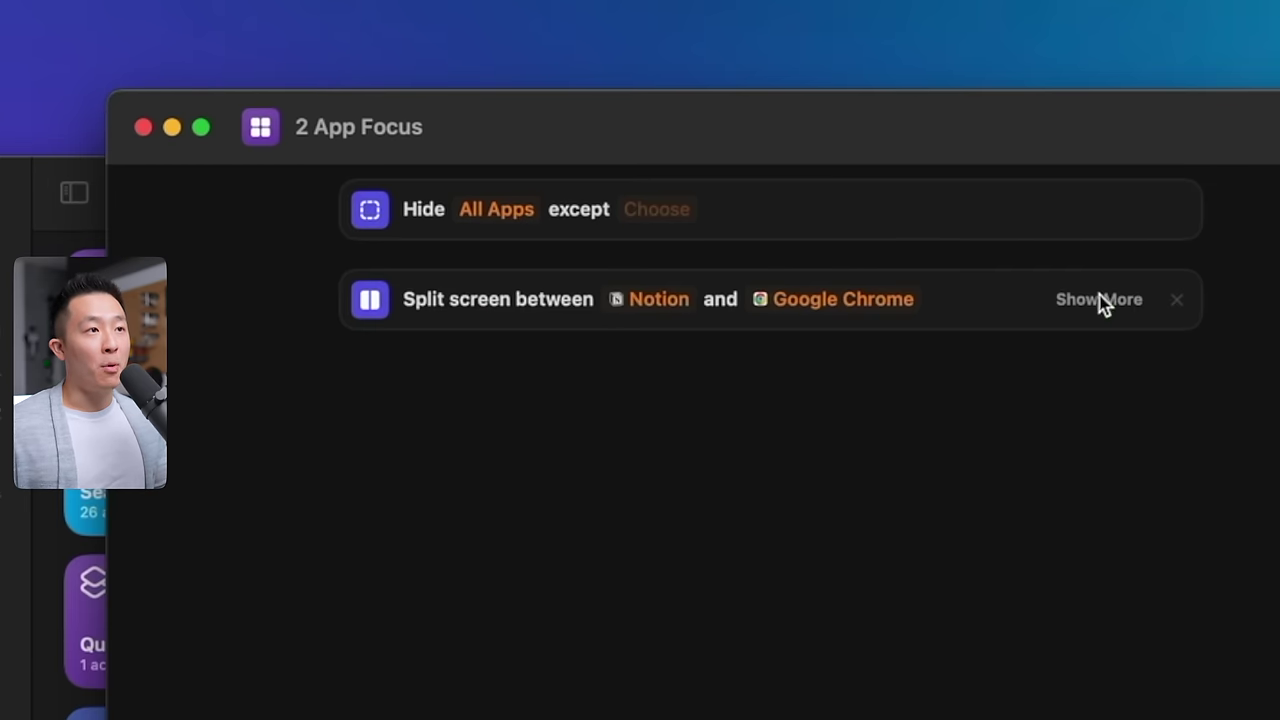
{"action": "left_click", "coordinate": [1103, 302]}
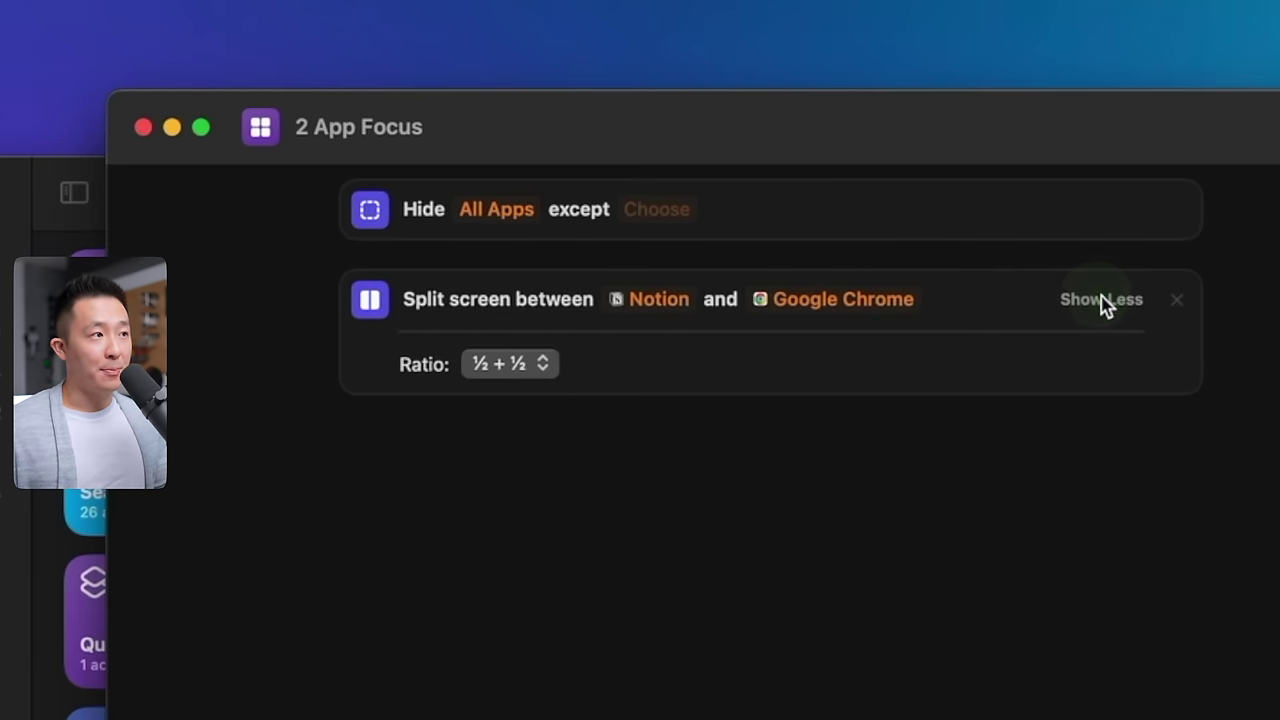
{"action": "left_click", "coordinate": [481, 358]}
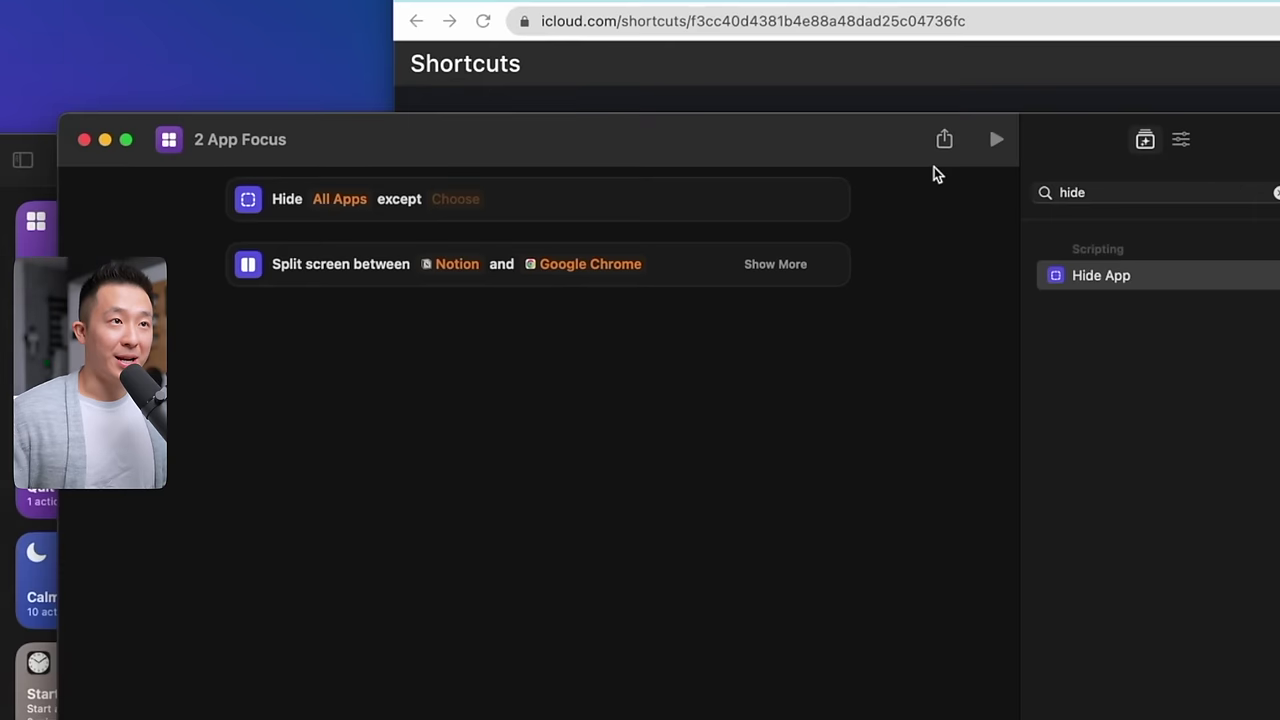
Step: Share 2 App Focus with Copy iCloud Link and view its shared page in Chrome
{"action": "left_click", "coordinate": [963, 136]}
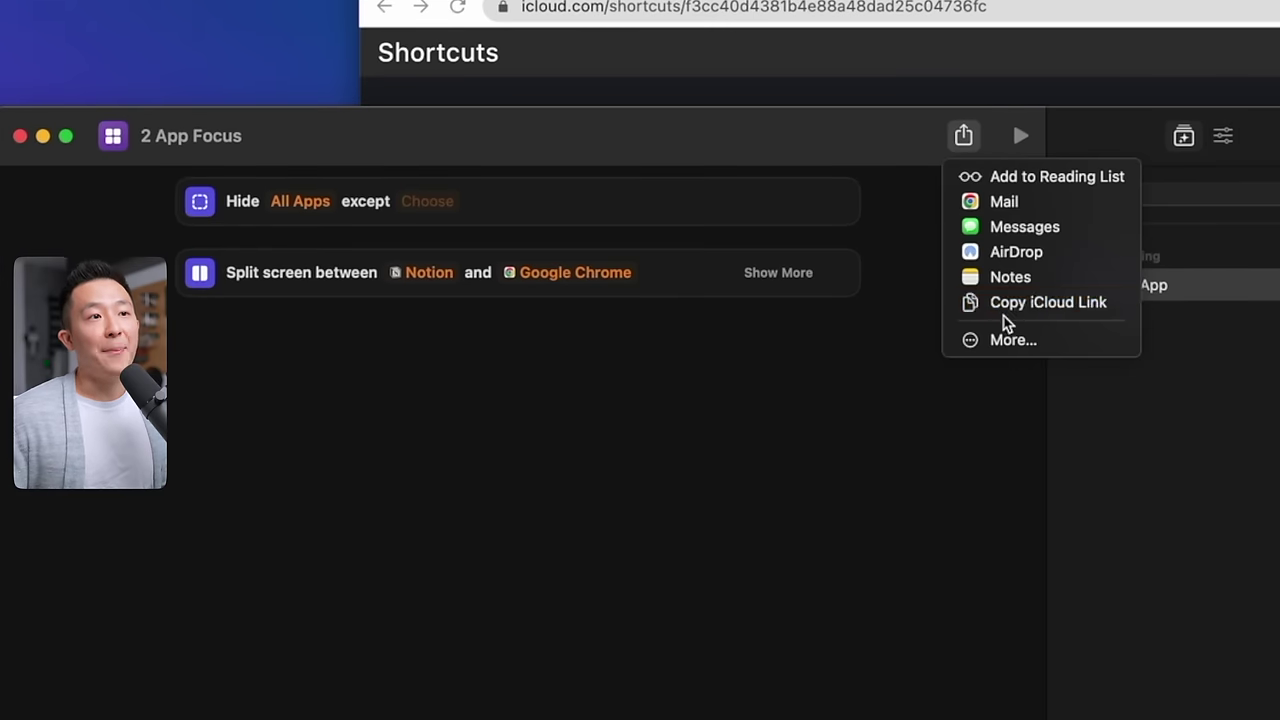
{"action": "left_click", "coordinate": [1008, 304]}
{"action": "left_click", "coordinate": [797, 650]}
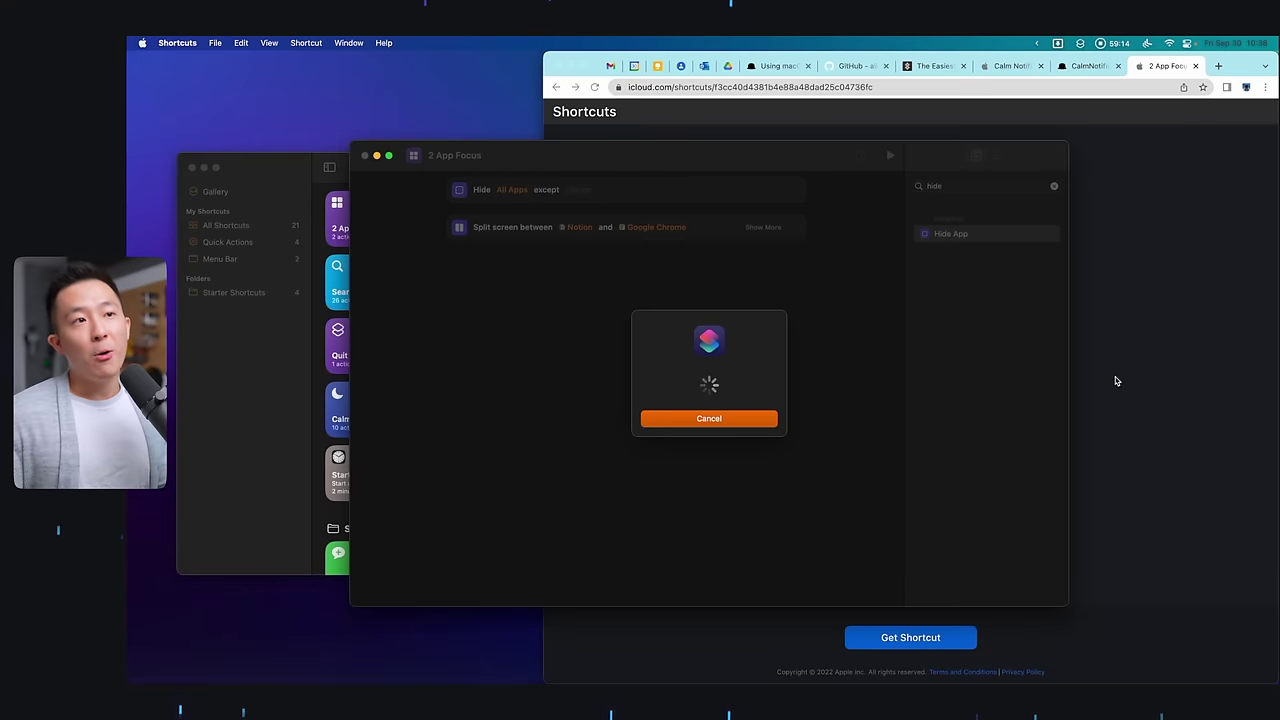
{"action": "left_click", "coordinate": [1115, 378]}
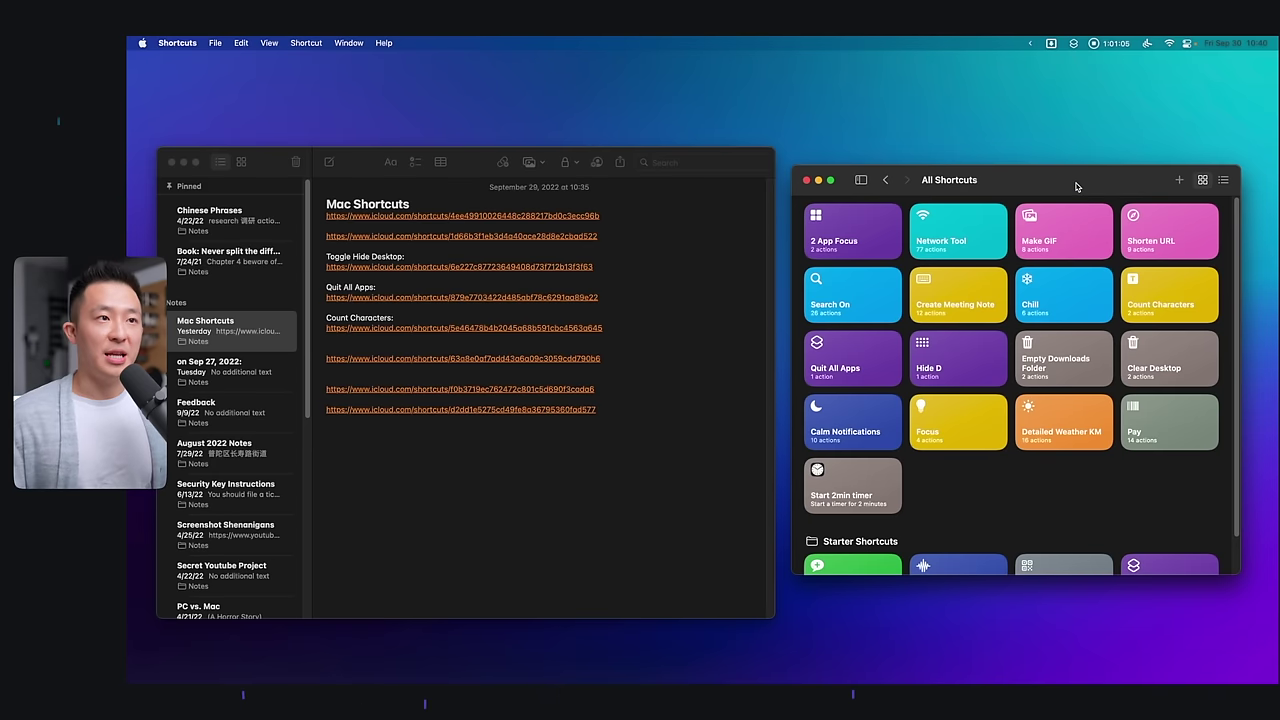
Step: Open the Quit All Apps iCloud link from the Mac Shortcuts note, bringing its preview into view
{"action": "left_click_drag", "start_coordinate": [1077, 187], "coordinate": [1074, 185]}
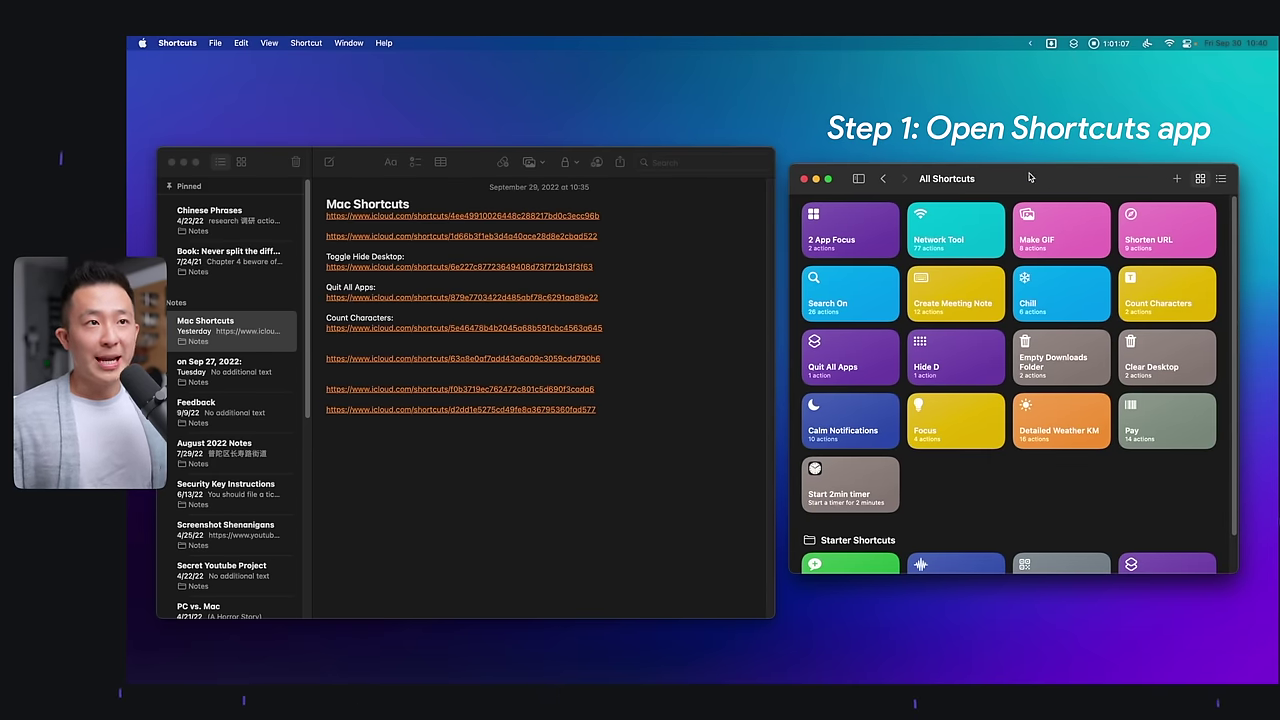
{"action": "left_click", "coordinate": [642, 292]}
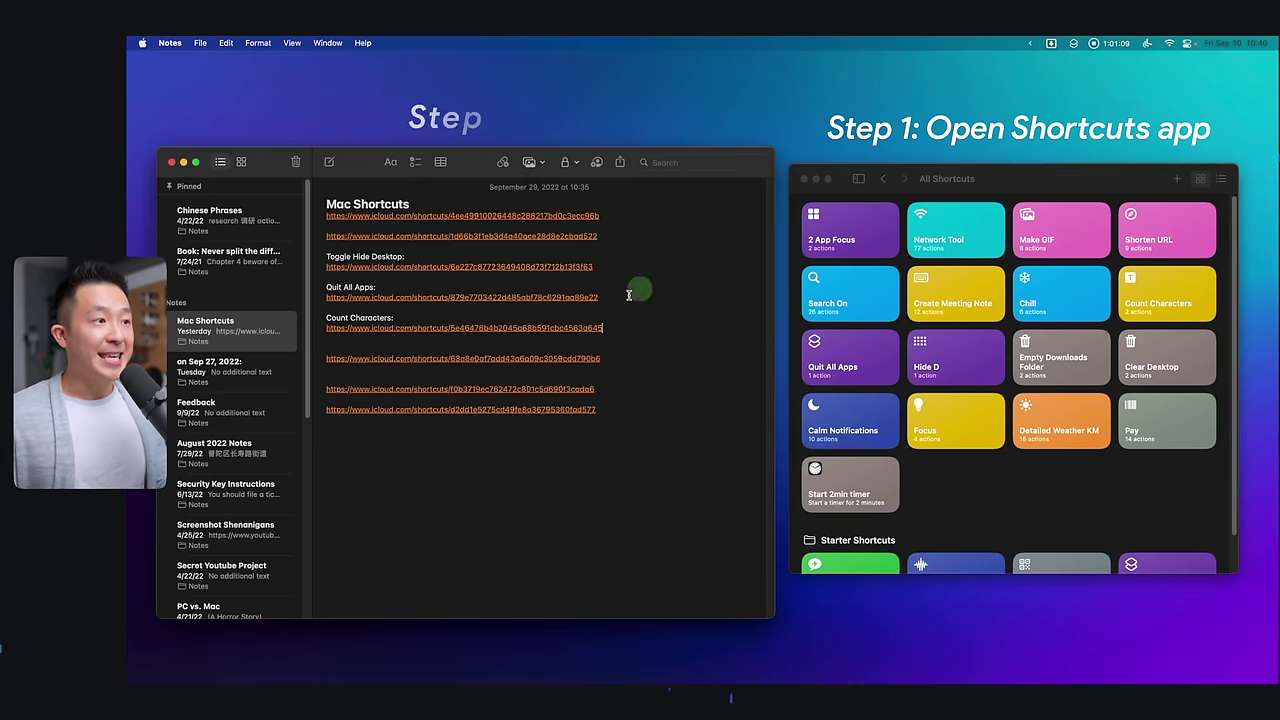
{"action": "left_click_drag", "start_coordinate": [632, 297], "coordinate": [328, 300]}
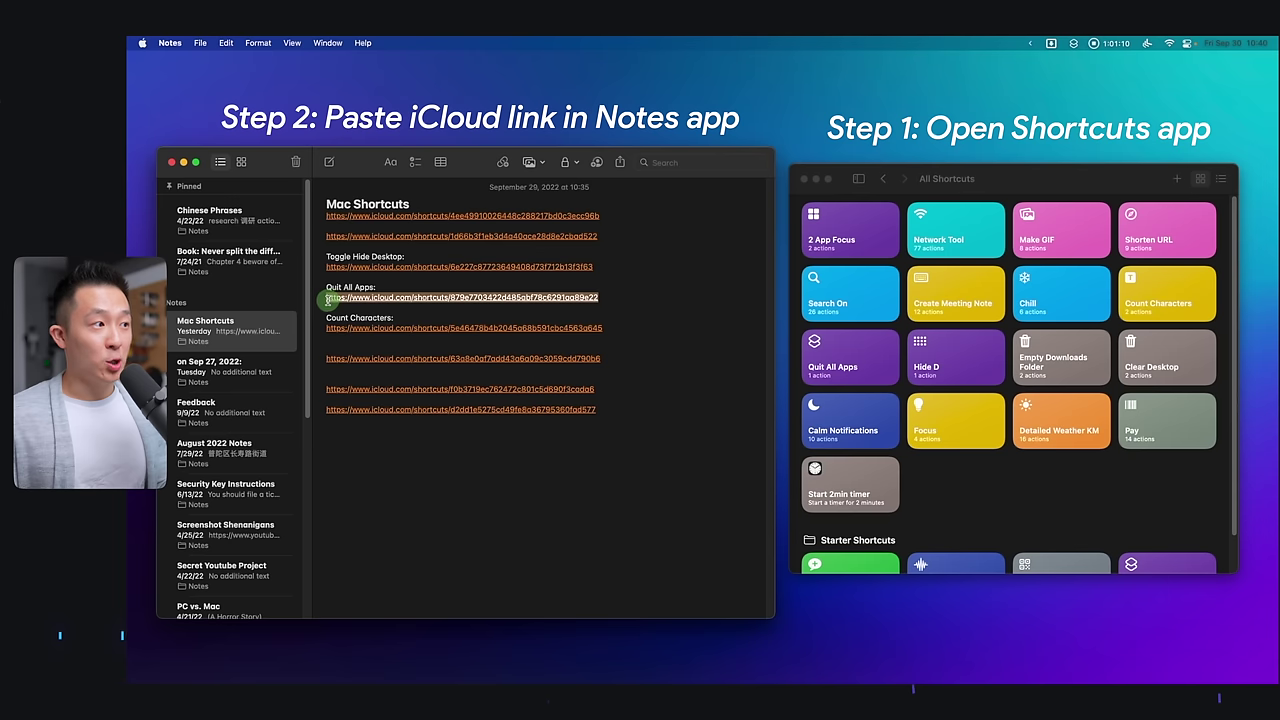
{"action": "left_click", "coordinate": [521, 532]}
{"action": "left_click", "coordinate": [535, 299]}
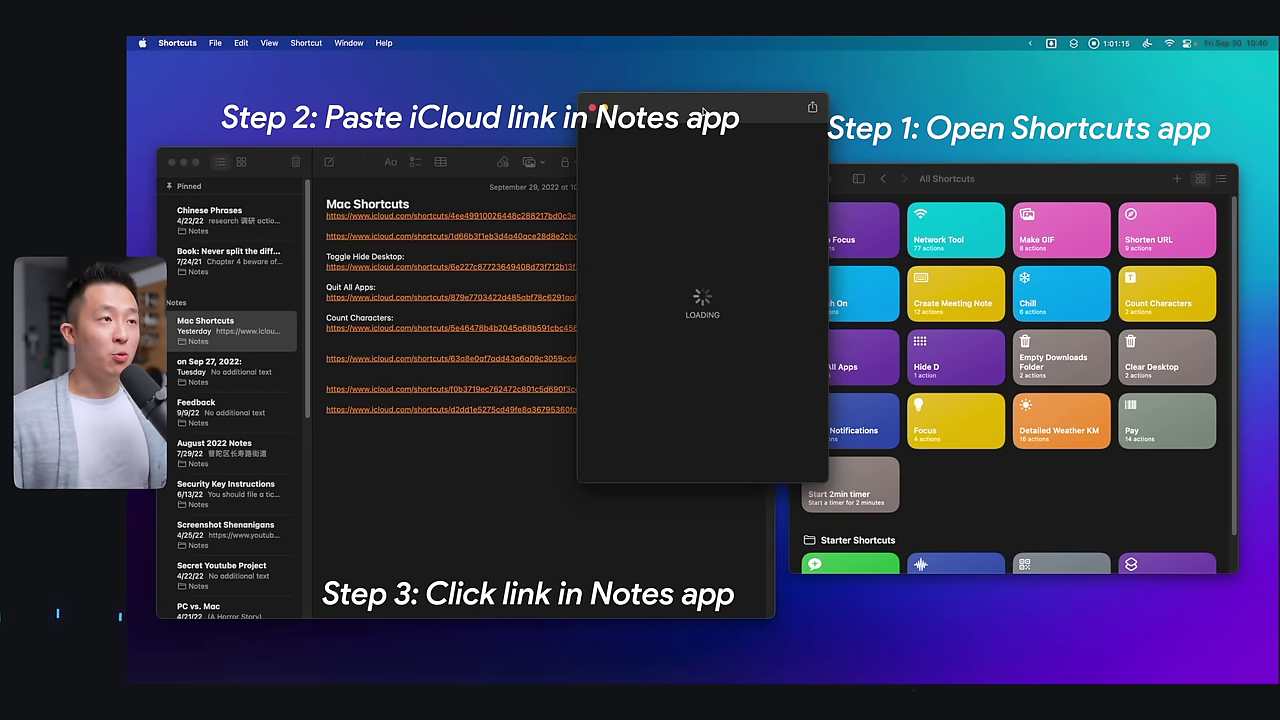
{"action": "left_click_drag", "start_coordinate": [704, 110], "coordinate": [692, 202]}
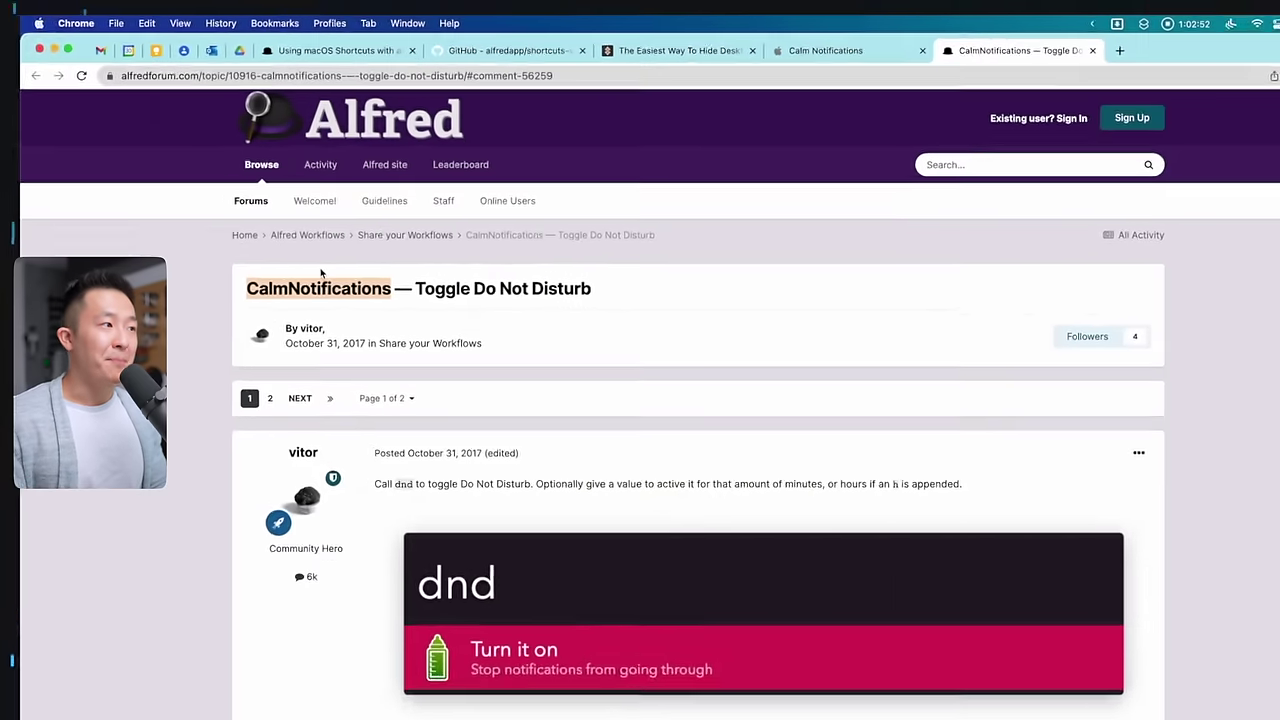
Step: Search Alfred for 'dnd 90' to bring up the CalmNotifications 'Turn it on' result
{"action": "key", "text": "alt+space"}
{"action": "type", "text": "dnd"}
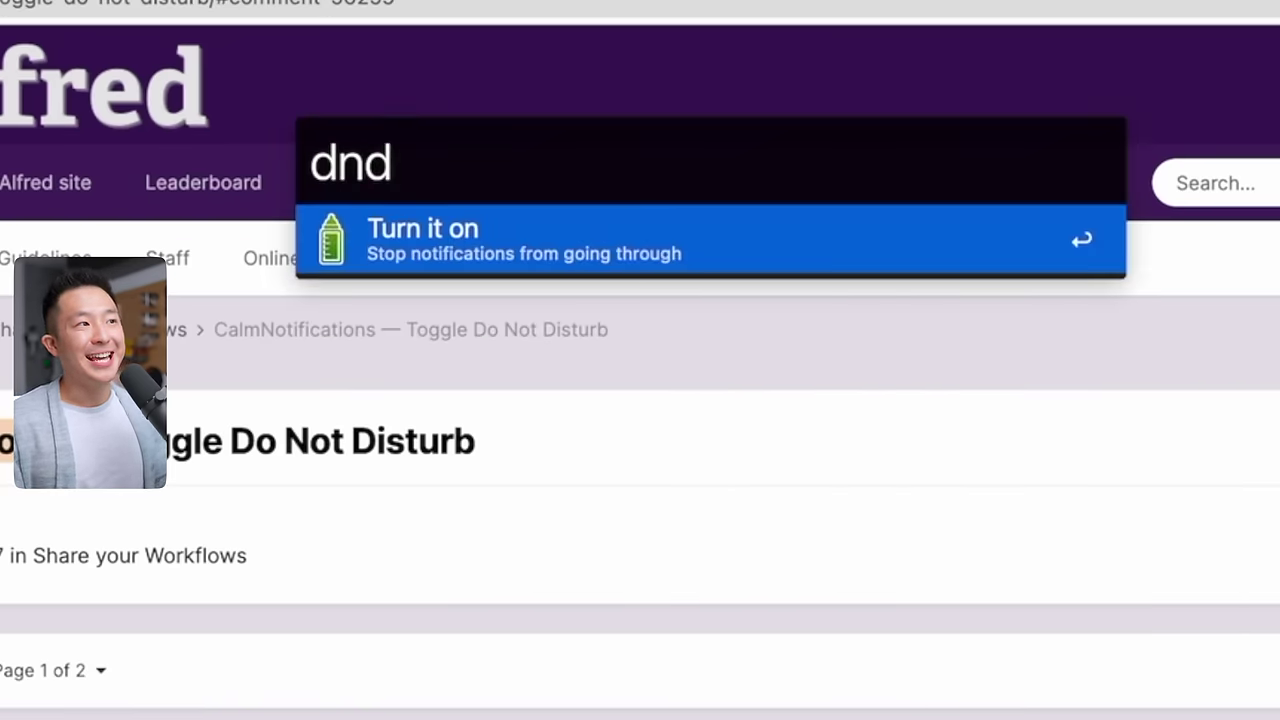
{"action": "type", "text": " 90"}
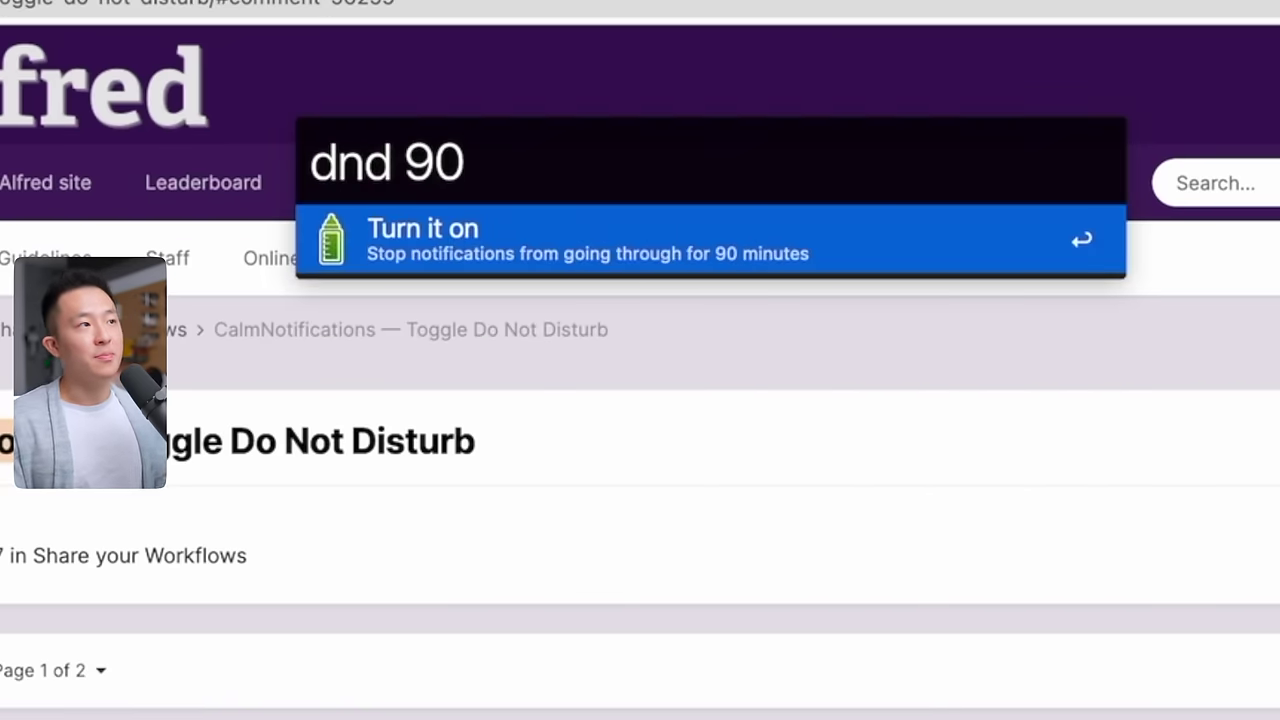